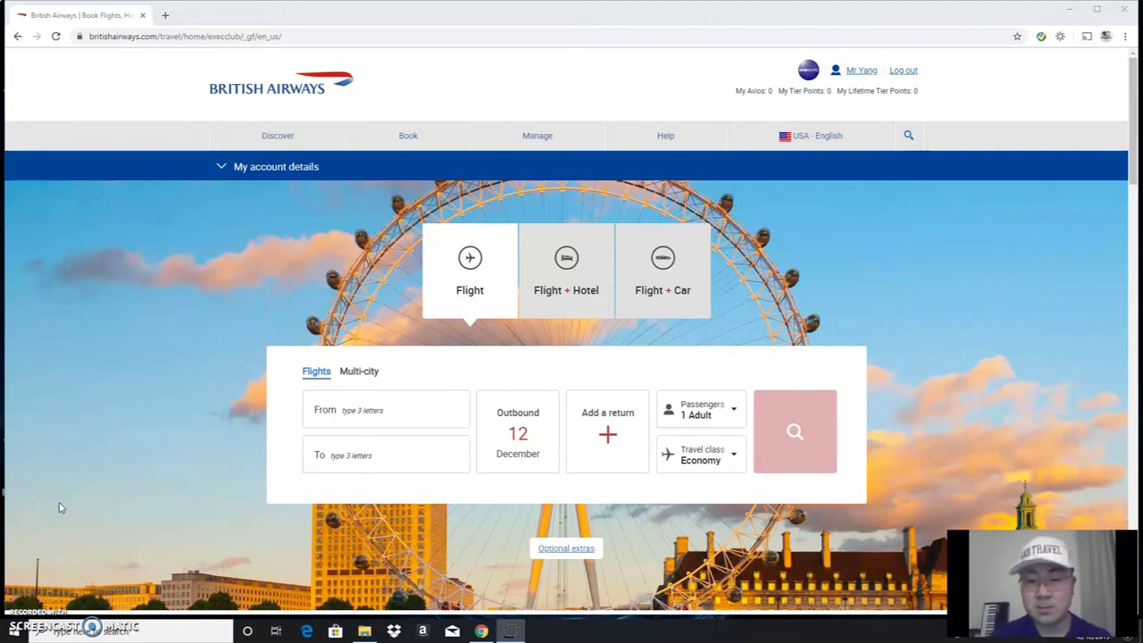
Dismiss the low-battery warning covering the airline home page.
left_click(31, 511)
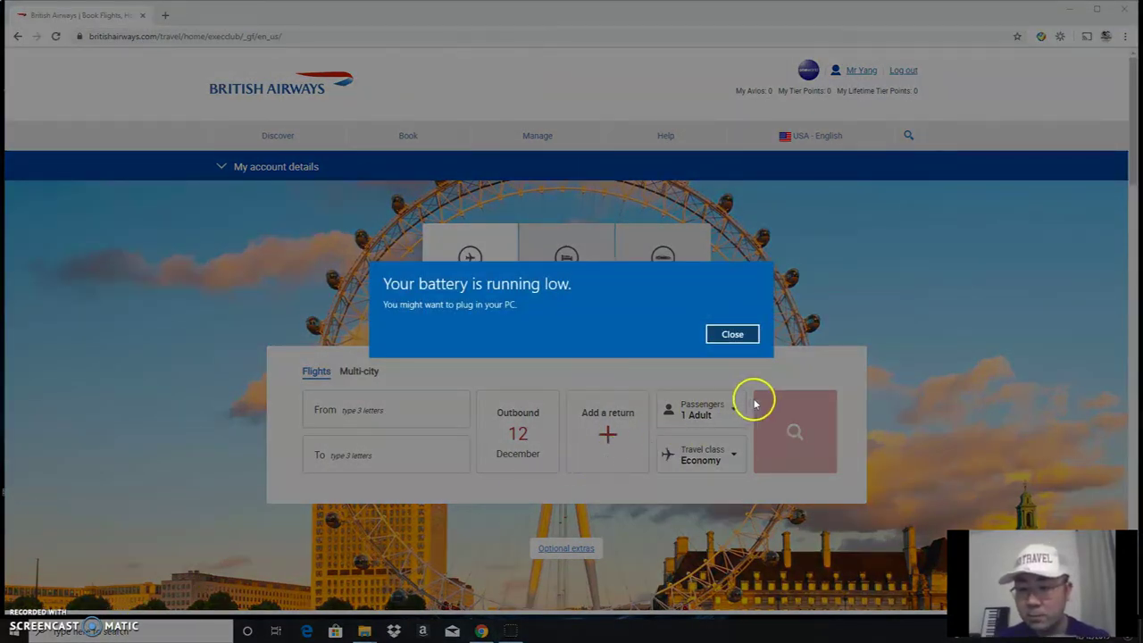
left_click(751, 333)
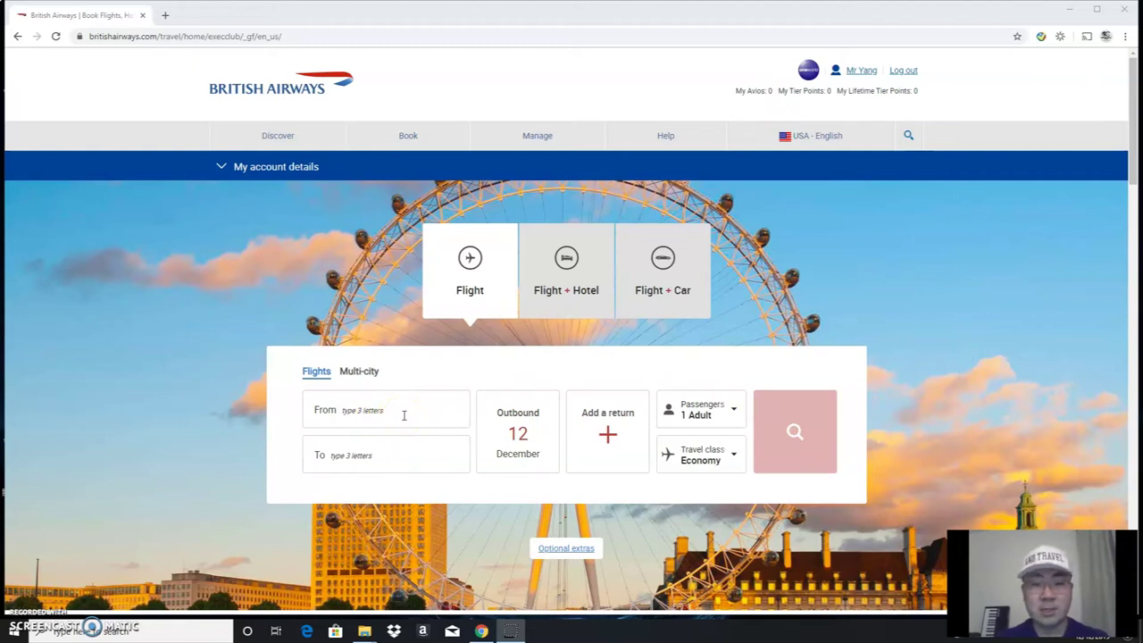
Open the page for booking flights or upgrading with Avios from the airline's home page.
scroll(404, 416, "down", 1)
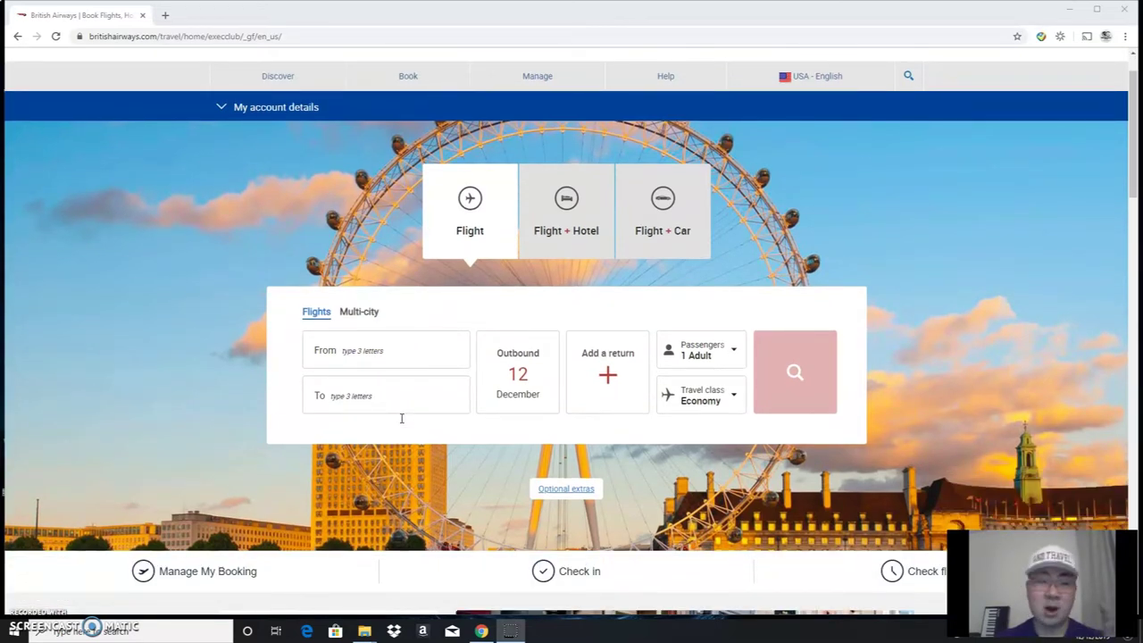
scroll(401, 418, "down", 2)
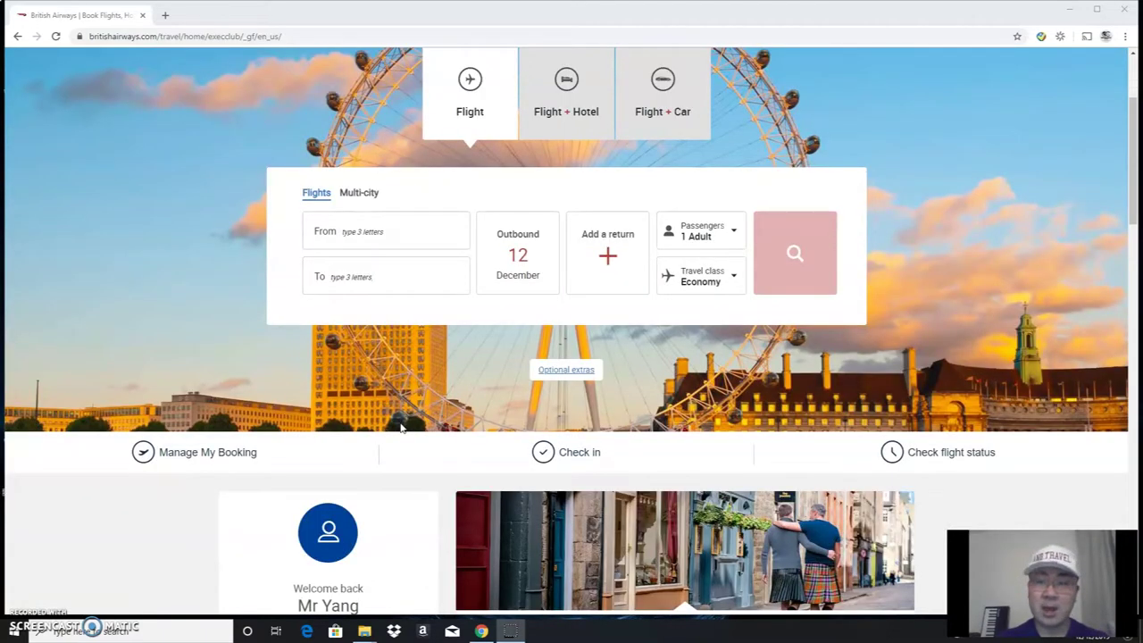
left_click(396, 430)
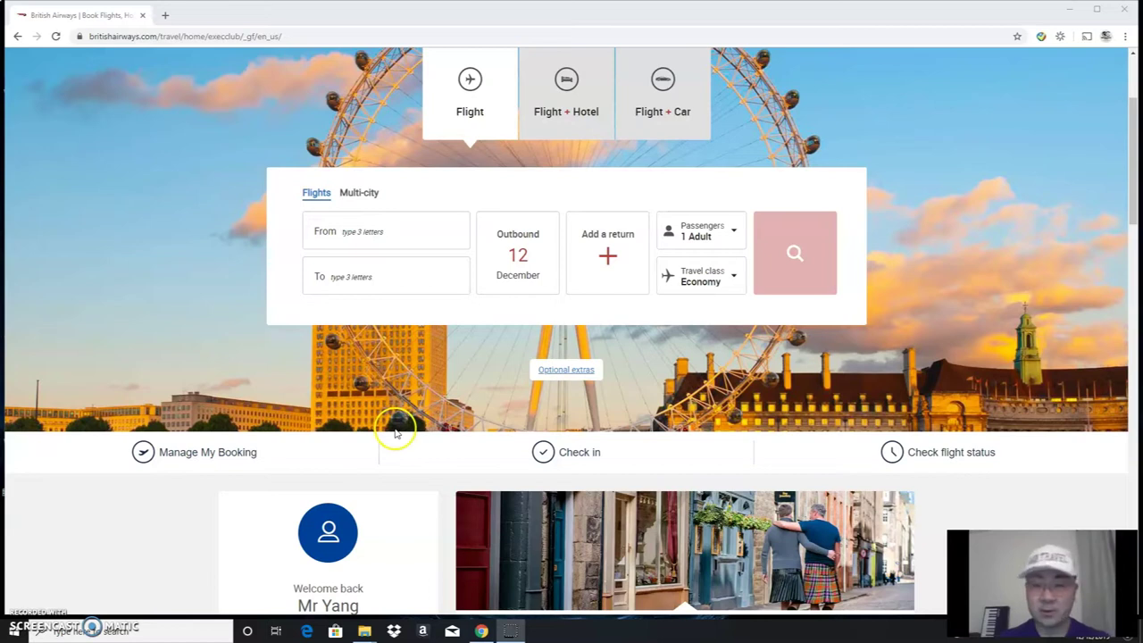
scroll(400, 429, "down", 2)
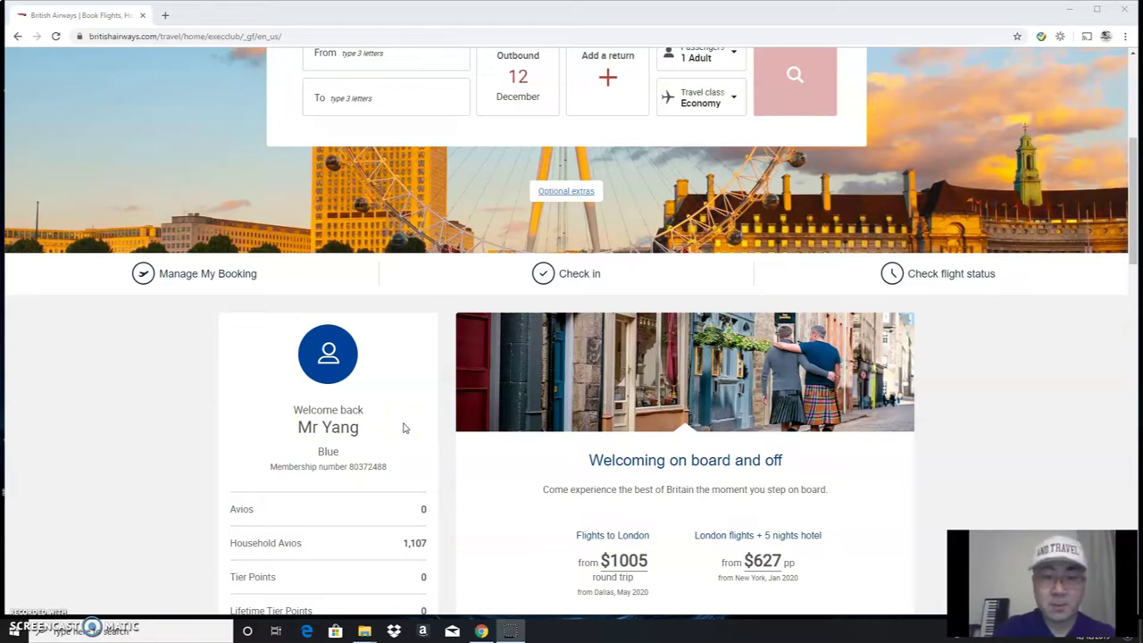
scroll(403, 427, "down", 10)
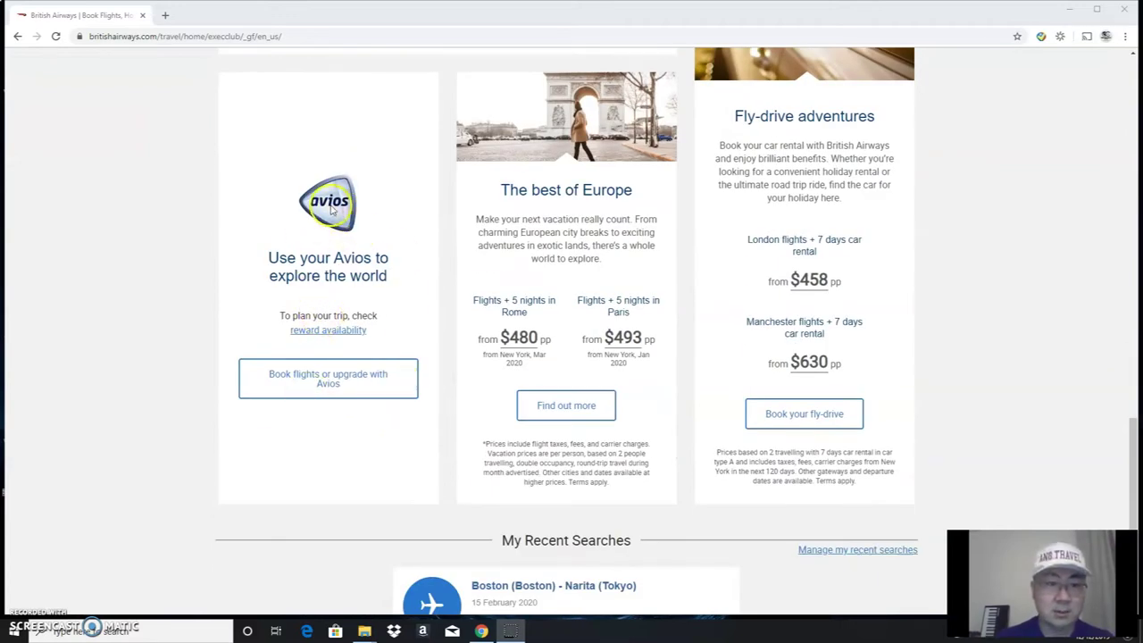
left_click(345, 391)
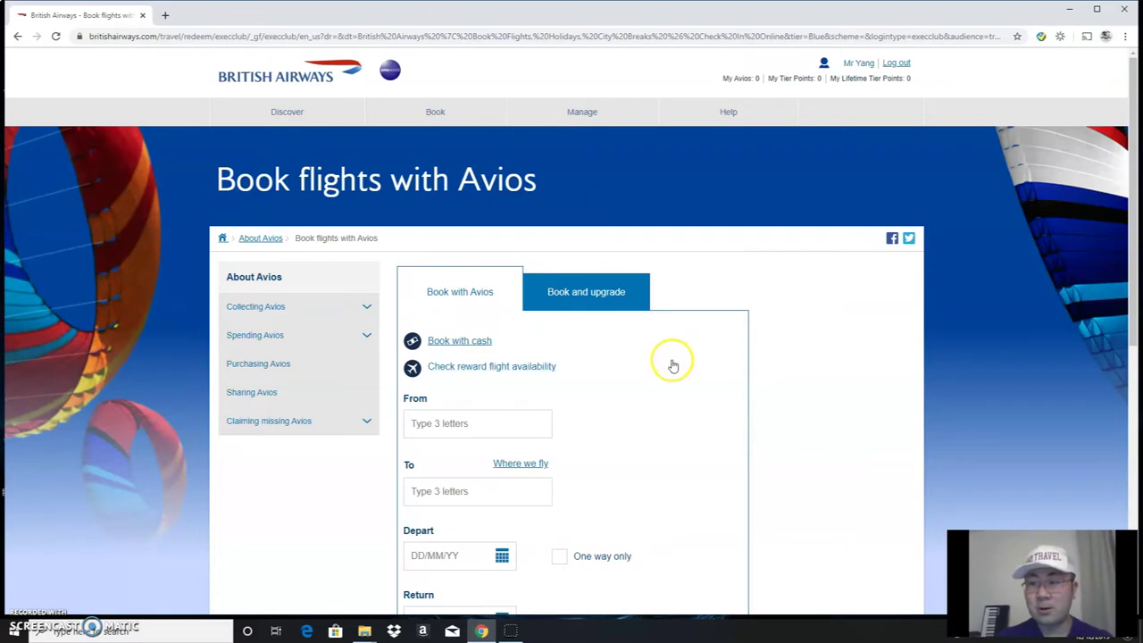
Set the departure airport to Boston (BOS) Logan International and the destination to Tokyo Narita (NRT).
left_click(451, 434)
type("bos")
left_click(453, 434)
left_click(473, 456)
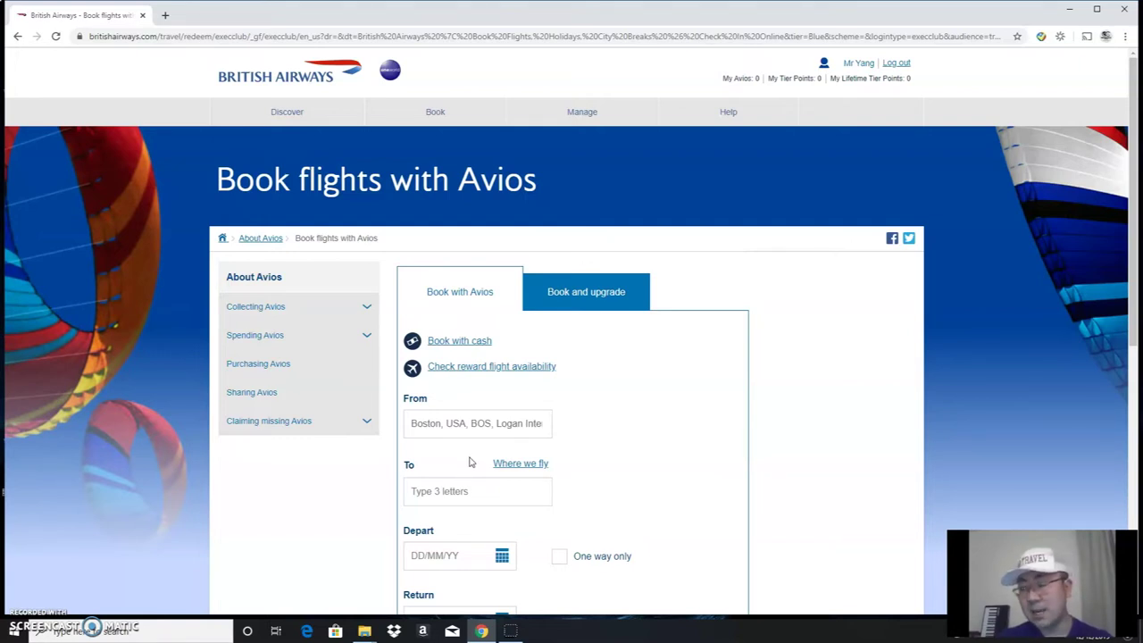
left_click(457, 493)
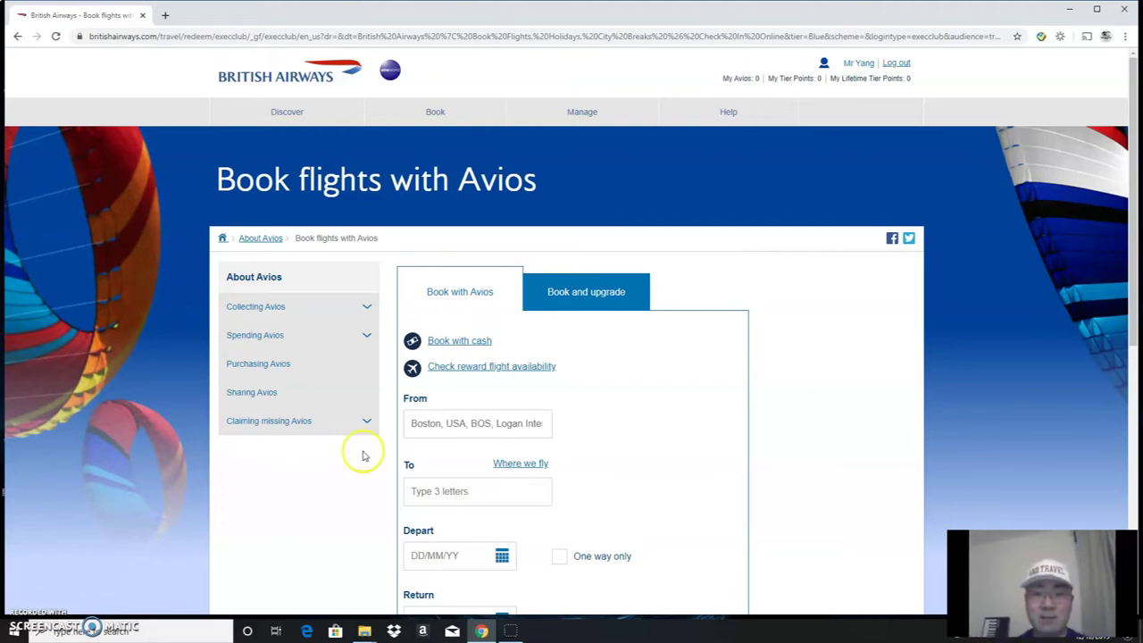
left_click(449, 493)
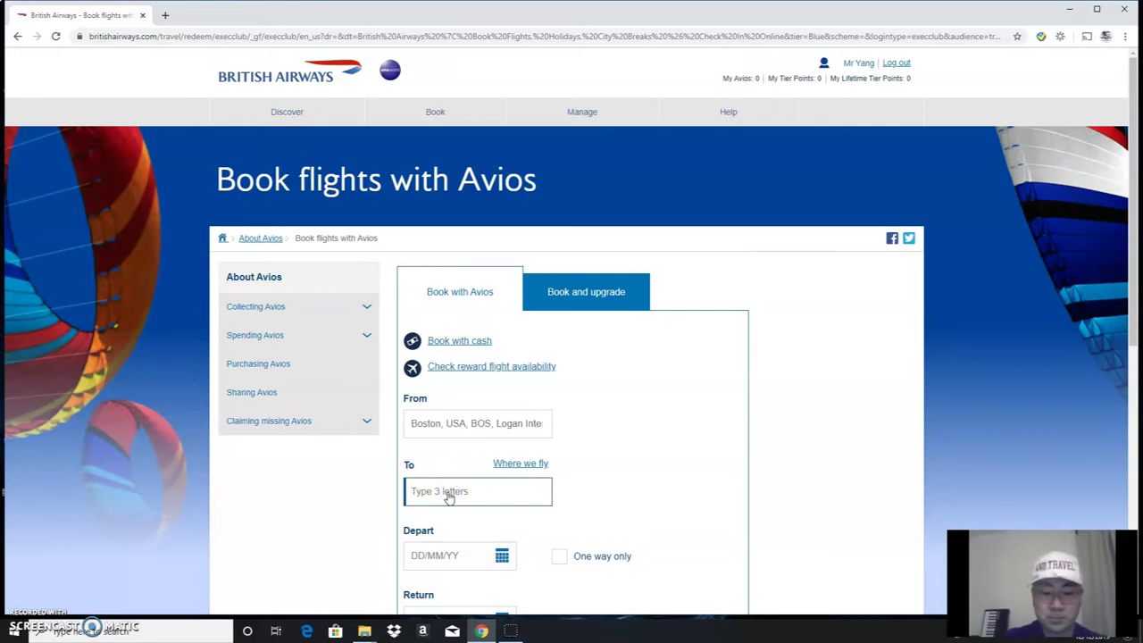
type("nrt")
left_click(463, 522)
Make the trip one way only and set the departure date to 02/18/20.
scroll(462, 517, "down", 2)
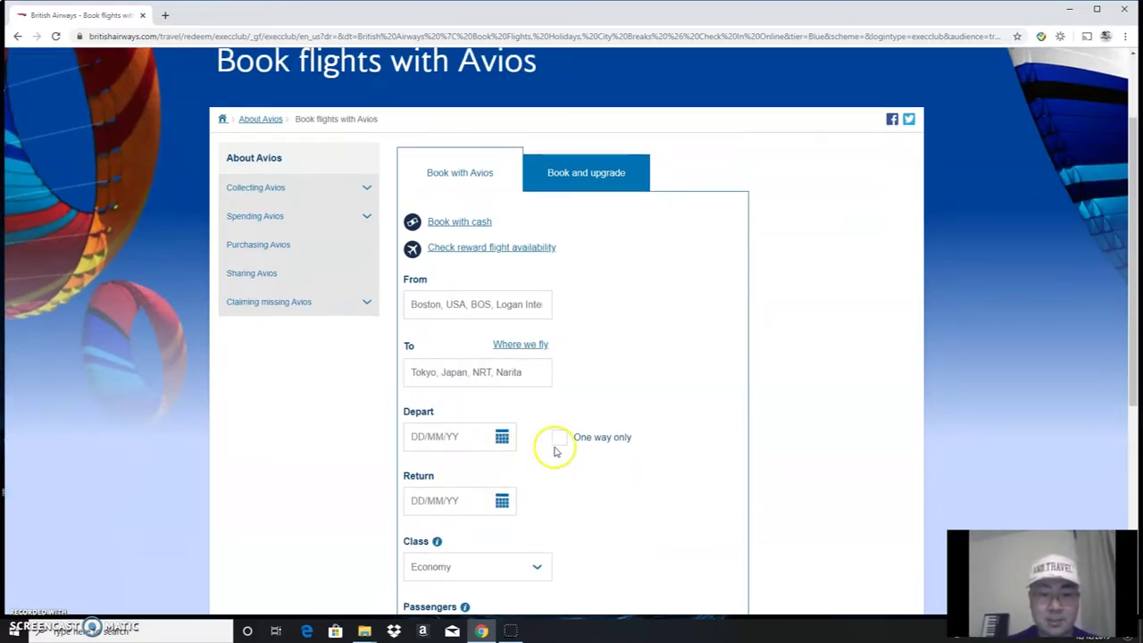
left_click(559, 438)
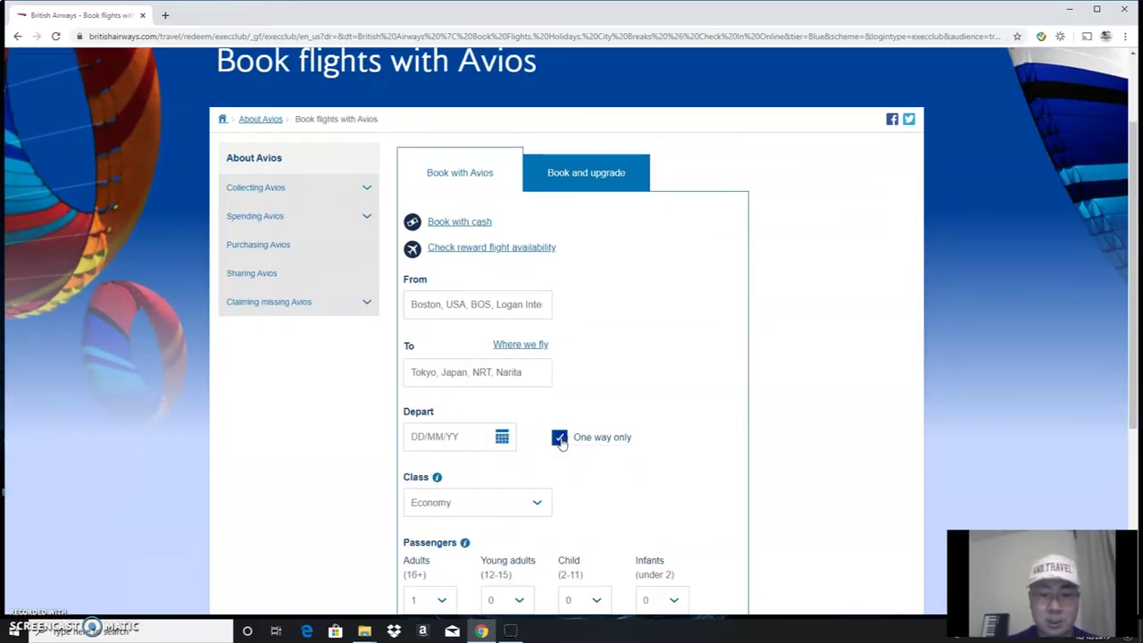
left_click(496, 450)
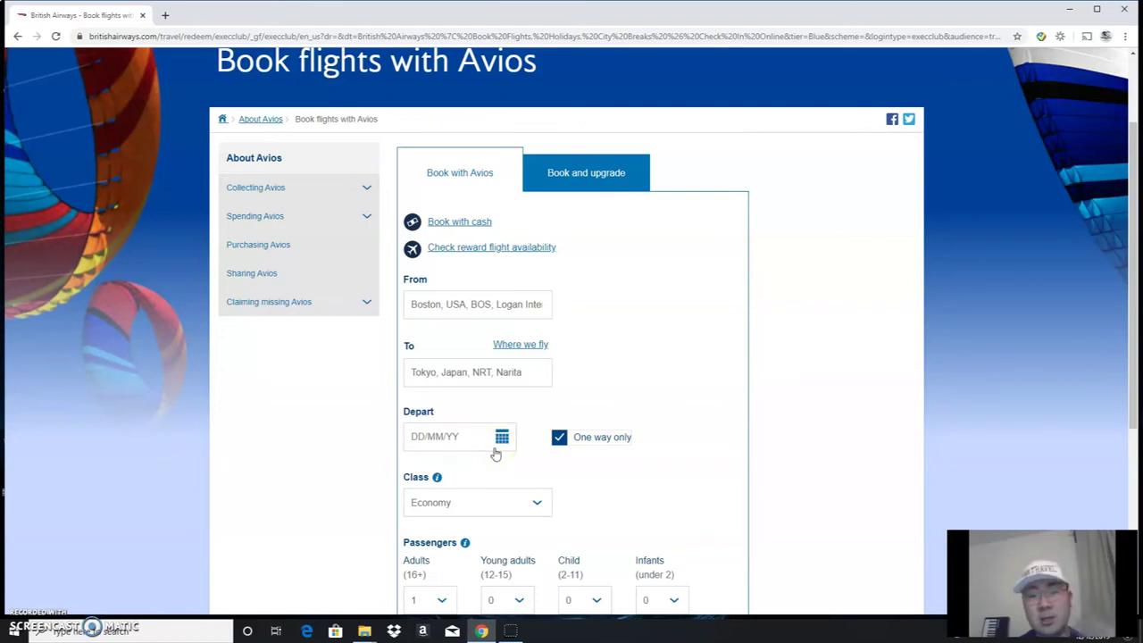
left_click(495, 454)
scroll(625, 482, "down", 1)
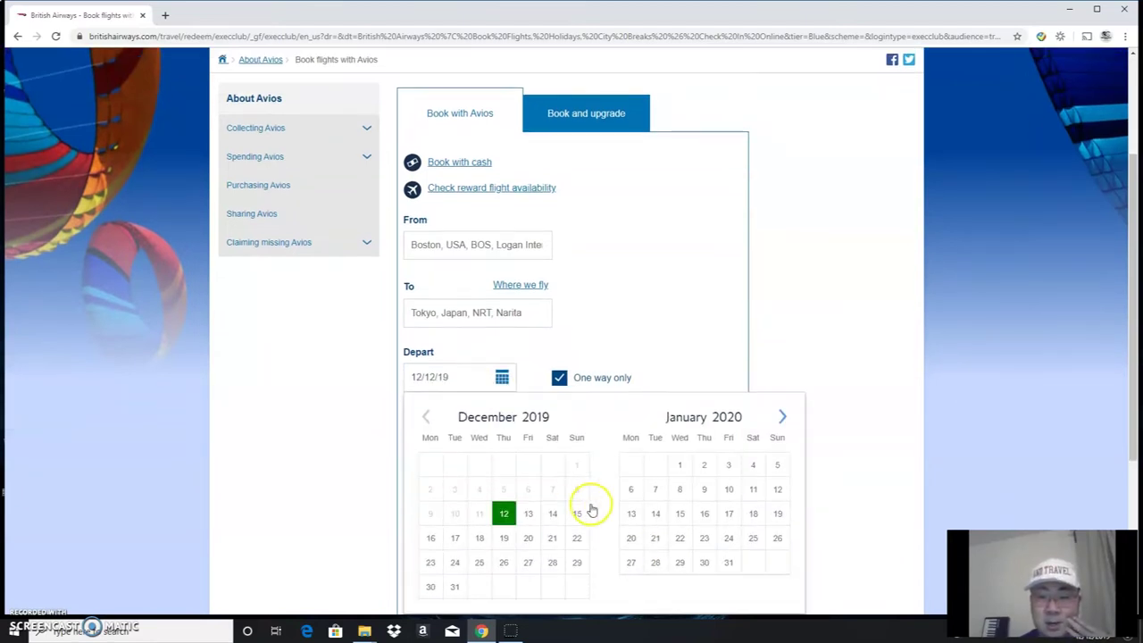
left_click(782, 418)
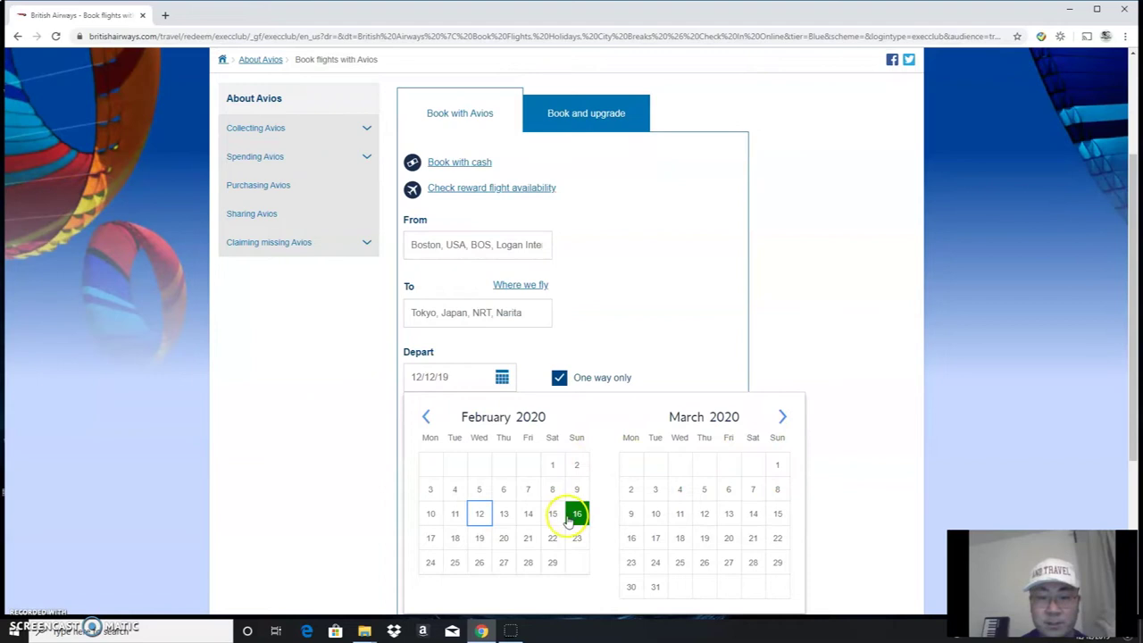
left_click(430, 538)
left_click(454, 539)
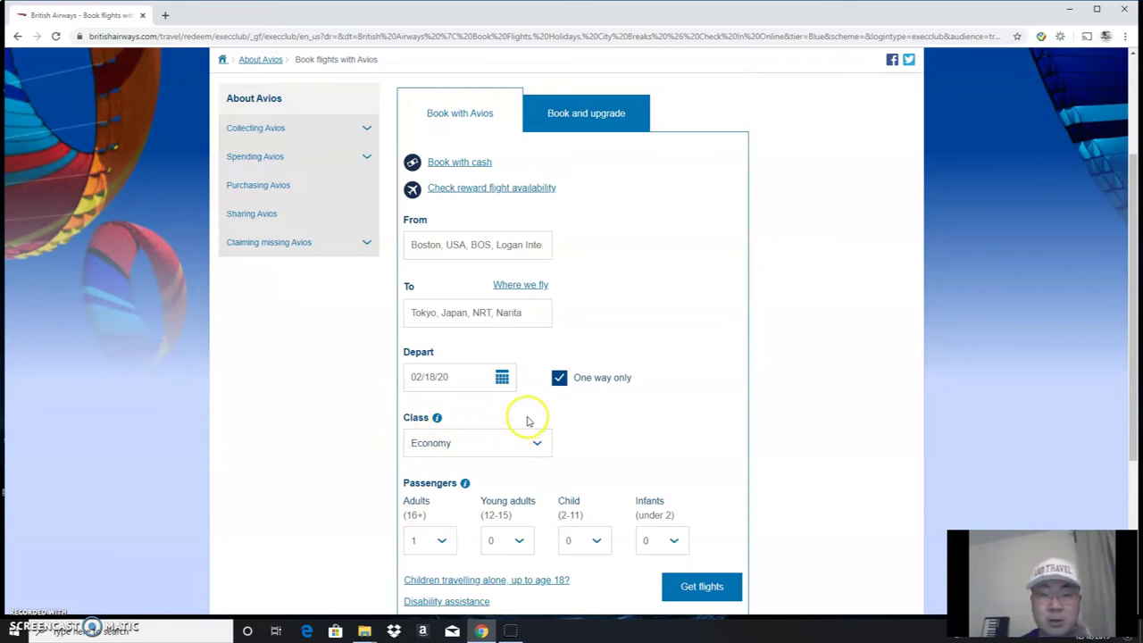
Choose Business/Club class, search for flights, and continue to the availability results.
left_click(540, 442)
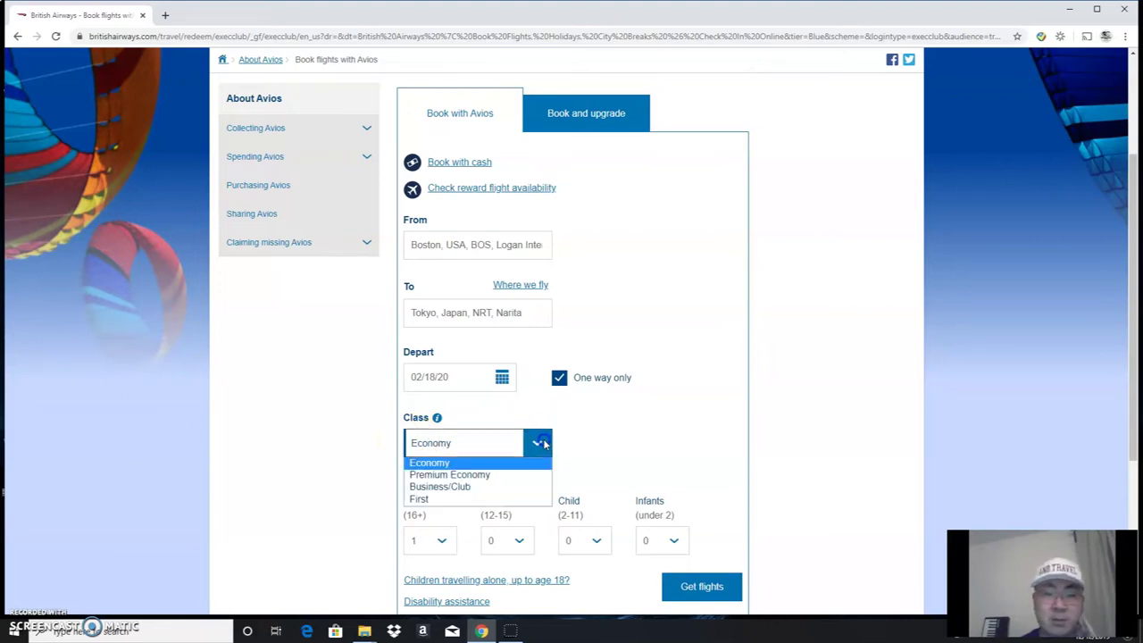
left_click(509, 487)
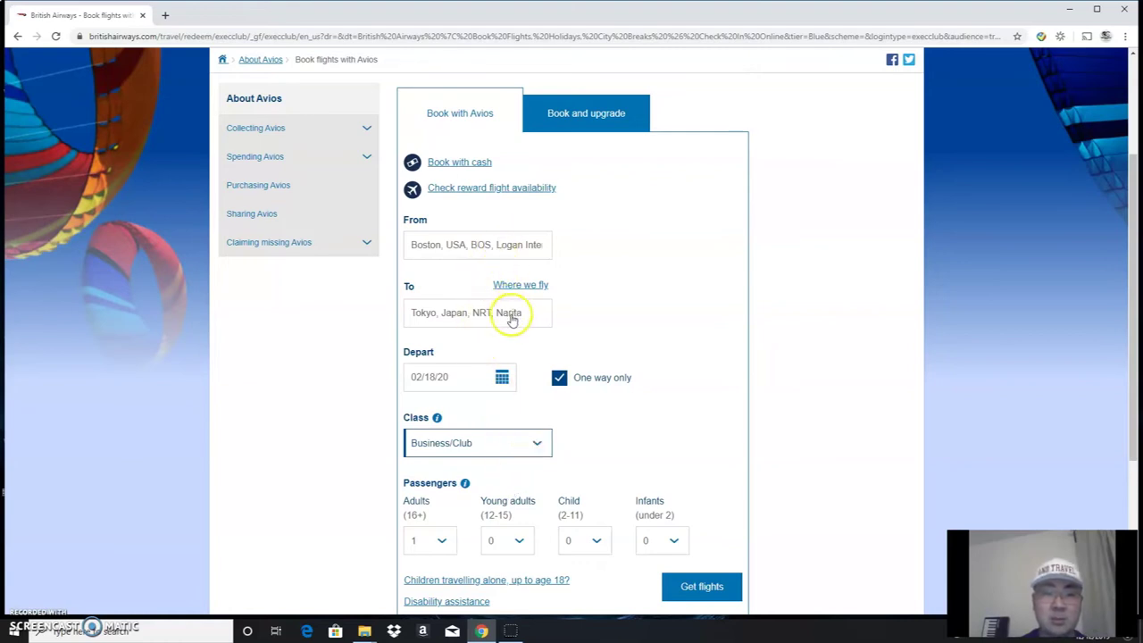
scroll(592, 348, "down", 1)
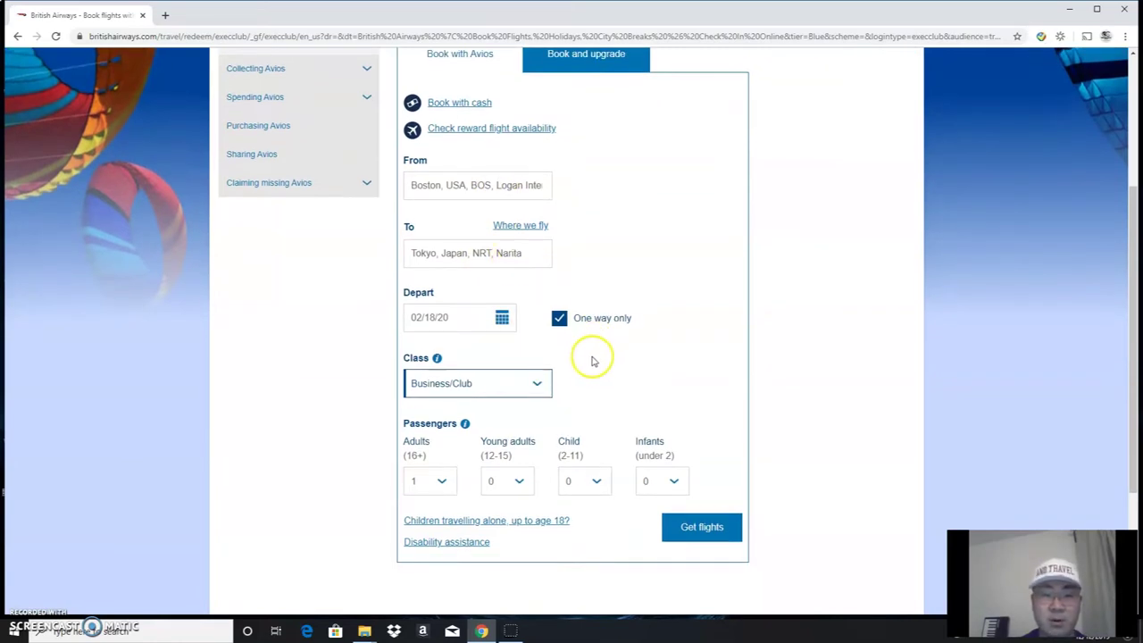
left_click(706, 531)
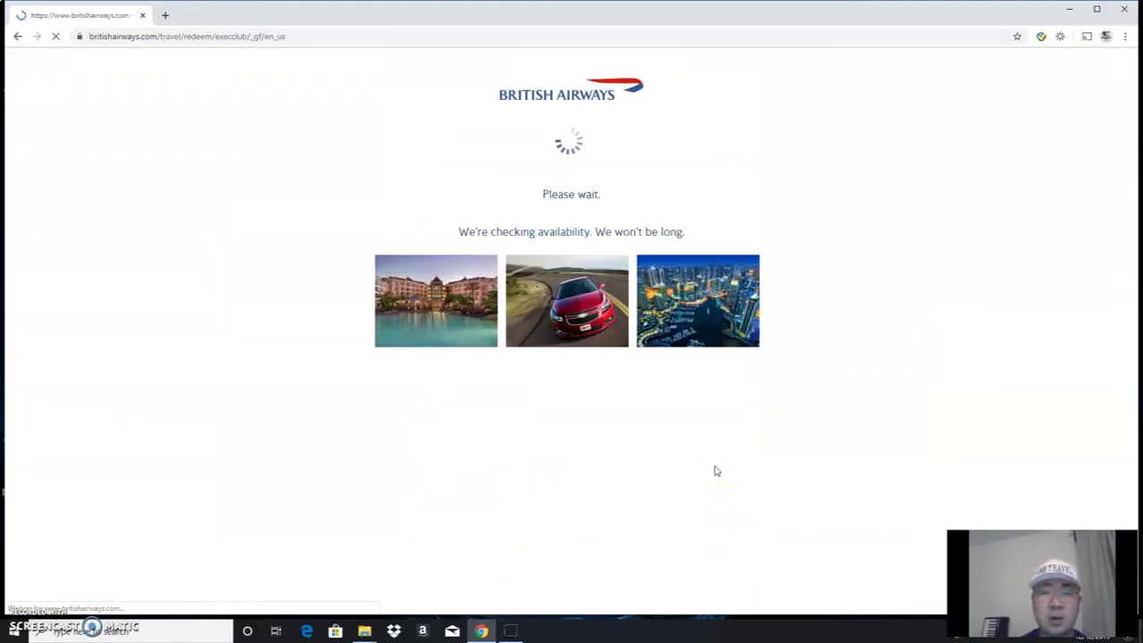
left_click(866, 429)
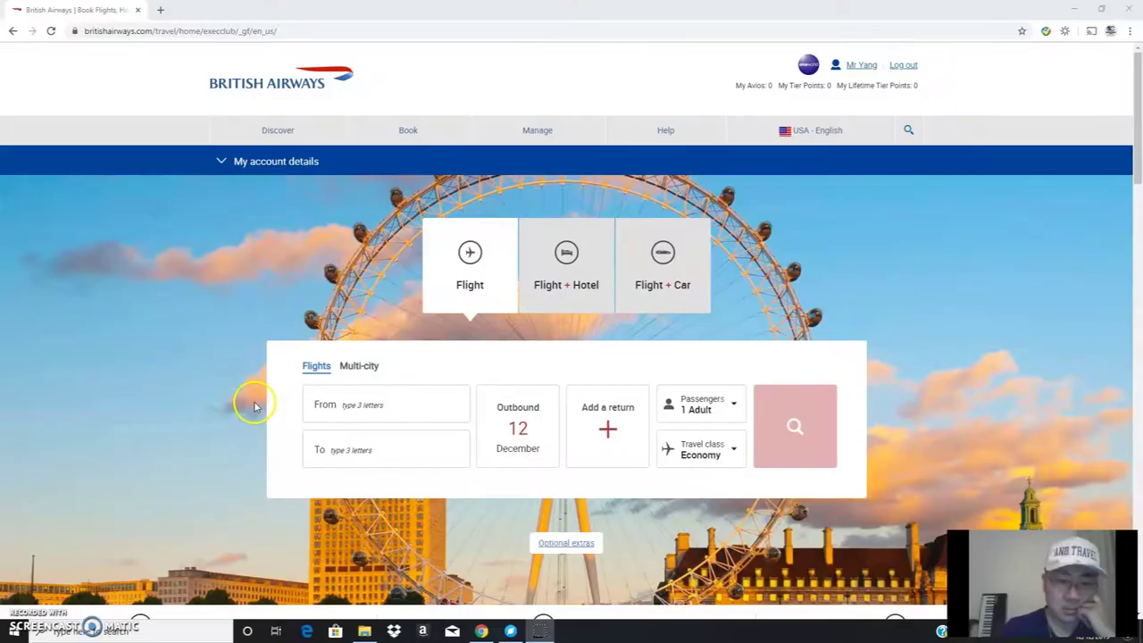
Open the Avios flight booking form again from the home page's Avios section.
scroll(253, 404, "down", 5)
scroll(255, 408, "down", 13)
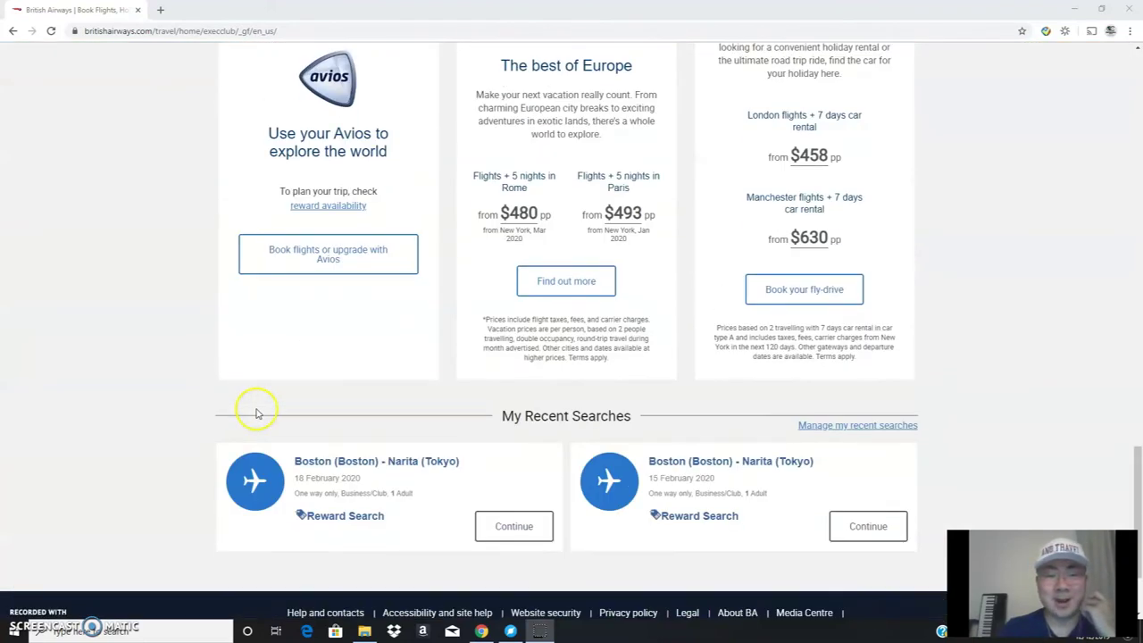
scroll(308, 397, "up", 1)
left_click(308, 397)
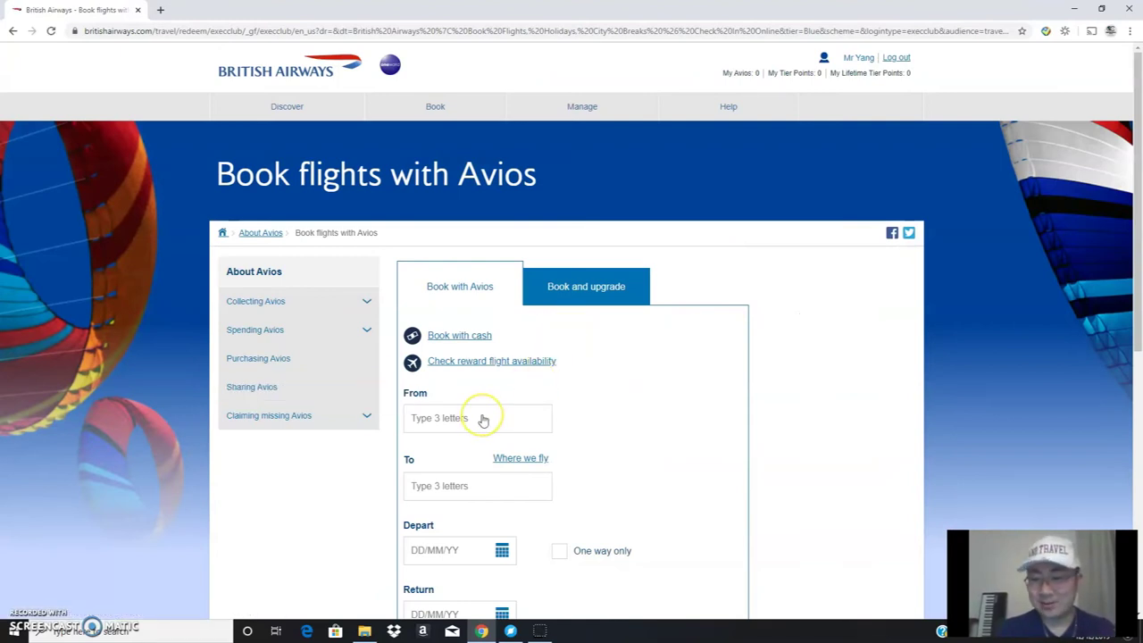
Enter Boston (BOS) Logan International as the origin and Tokyo Narita (NRT) as the destination.
left_click(482, 420)
scroll(485, 426, "down", 1)
type("bos")
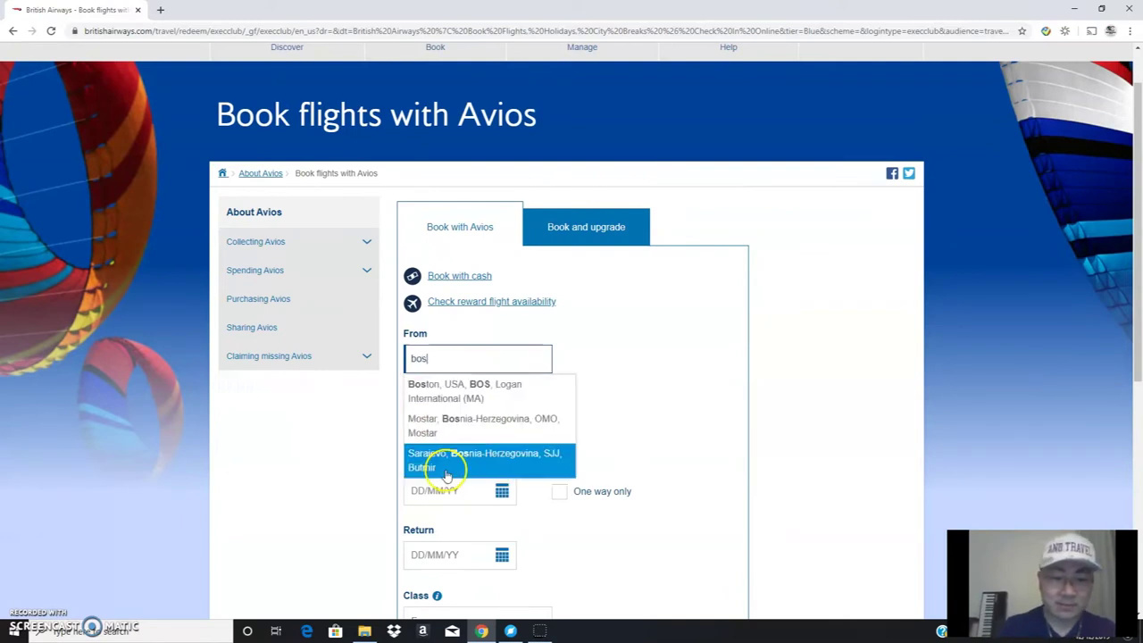
left_click(512, 394)
left_click(465, 428)
type("nrt")
left_click(423, 457)
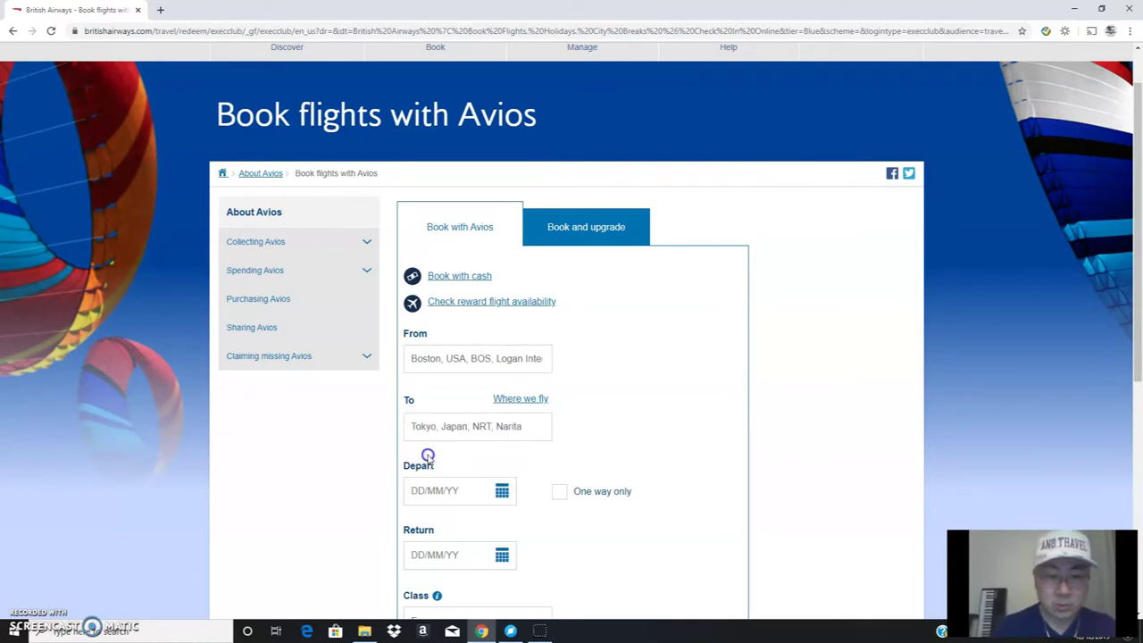
Mark the journey as one way only and choose 18 February 2020 as the departure date.
left_click(560, 491)
left_click(501, 491)
scroll(607, 510, "down", 2)
left_click(784, 352)
left_click(785, 352)
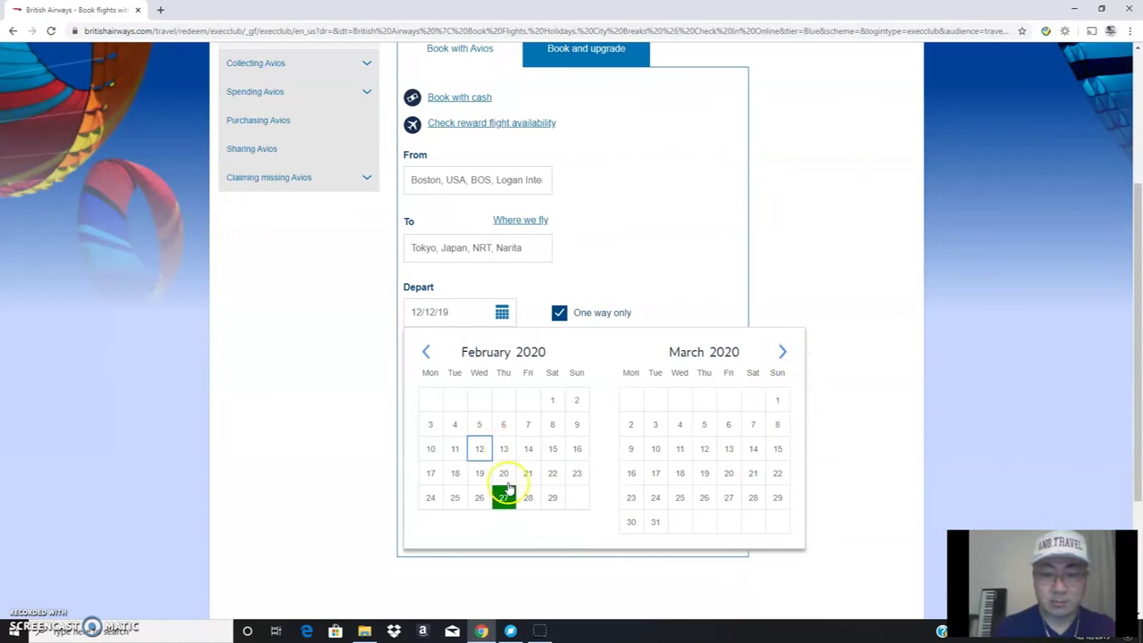
left_click(455, 473)
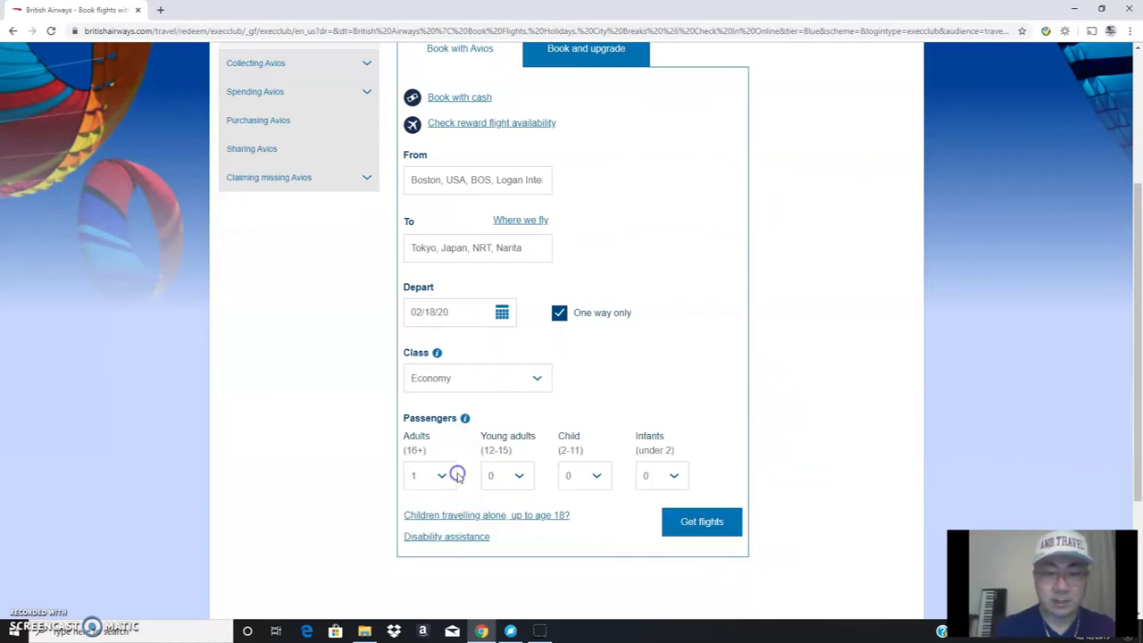
Set the class to Business/Club, search for flights, and continue without stopovers.
left_click(500, 379)
left_click(494, 421)
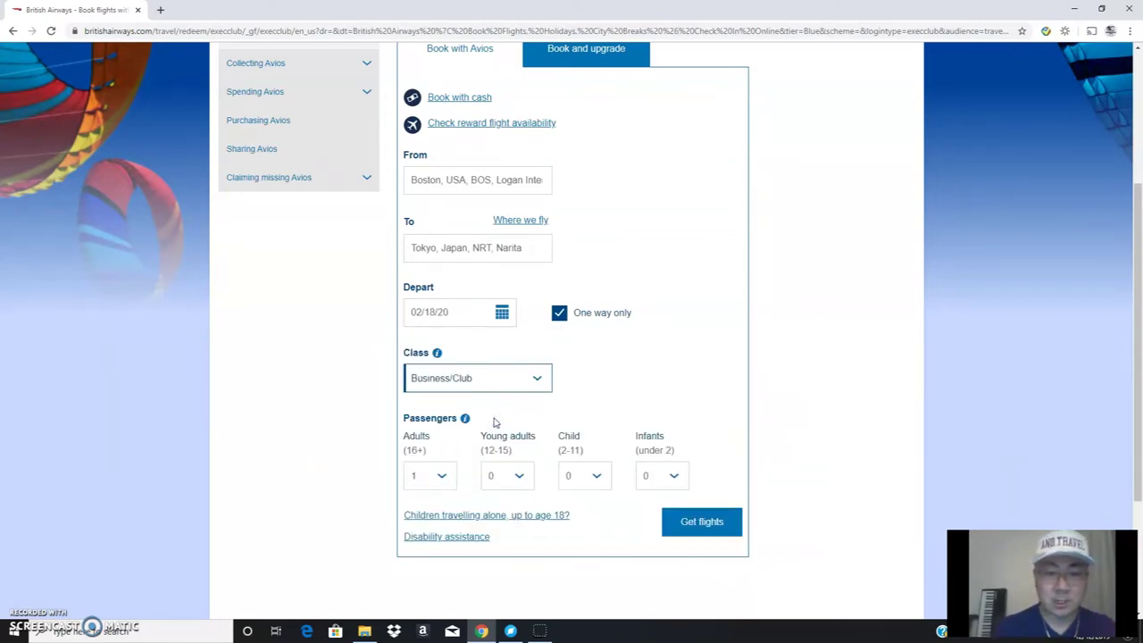
left_click(698, 524)
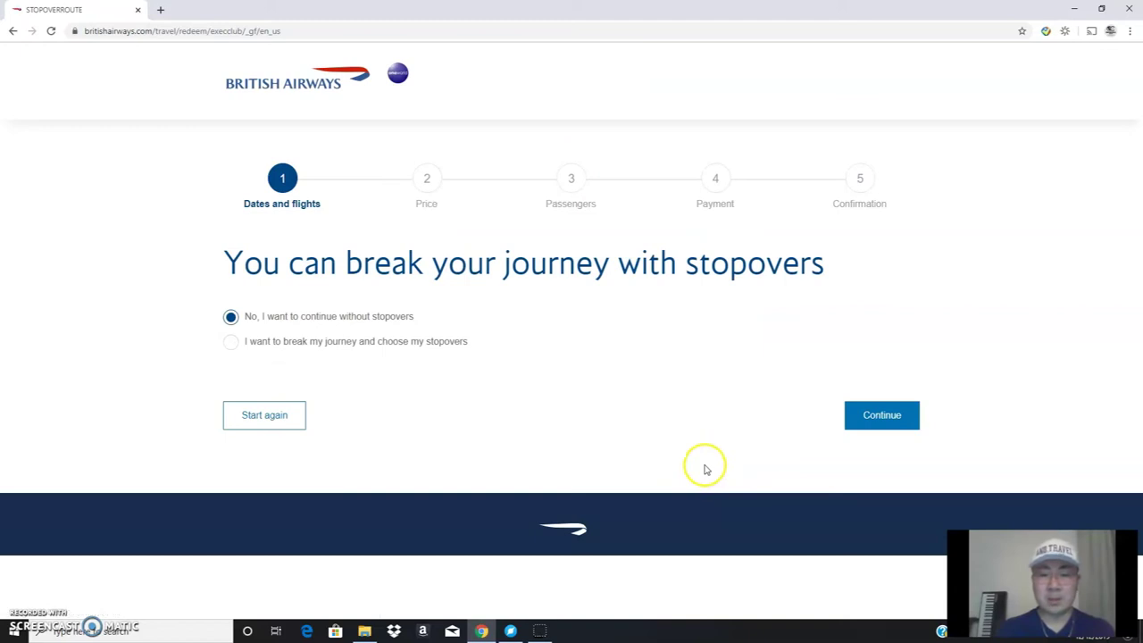
left_click(895, 417)
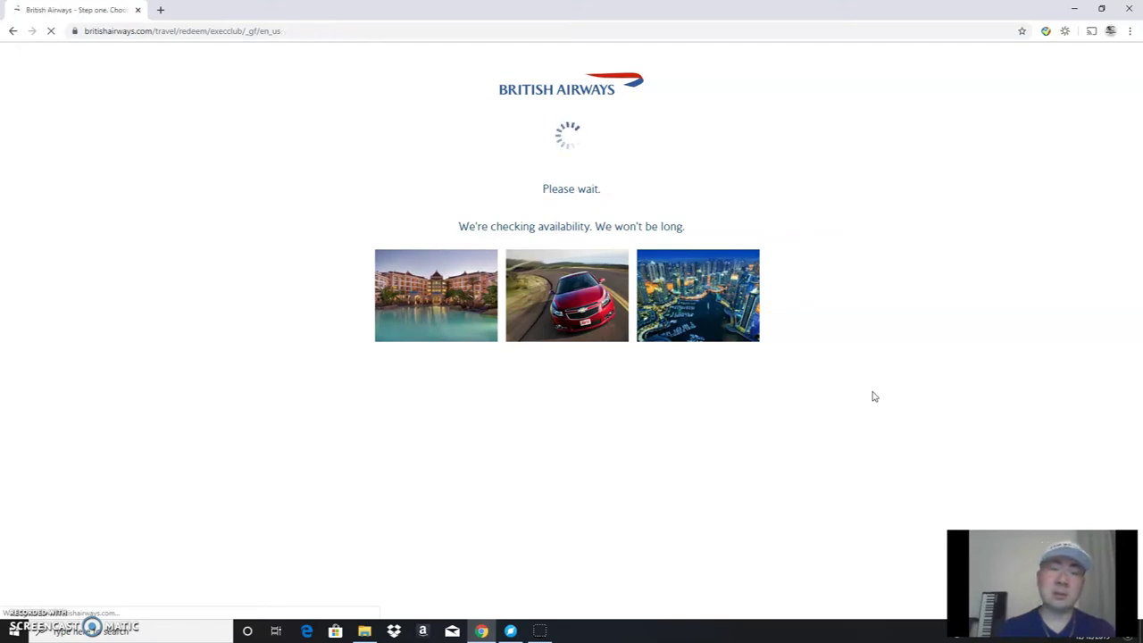
left_click(873, 373)
Select Business Class on the nonstop Japan Airlines JL0007 flight and close the seat availability notice.
scroll(873, 370, "down", 3)
scroll(871, 364, "down", 1)
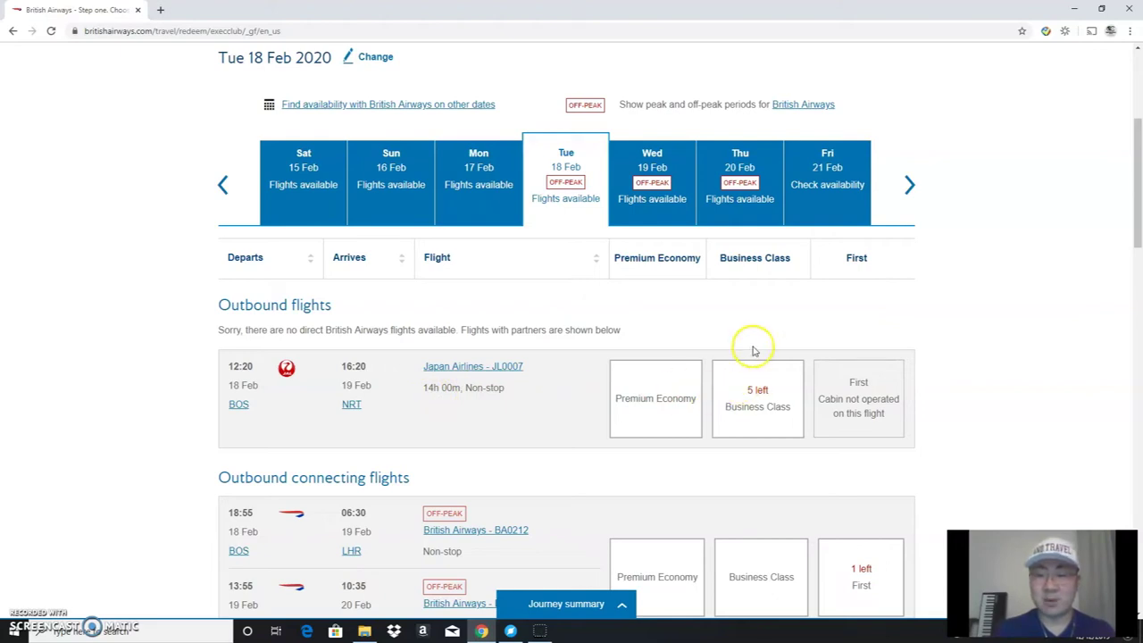
left_click(757, 393)
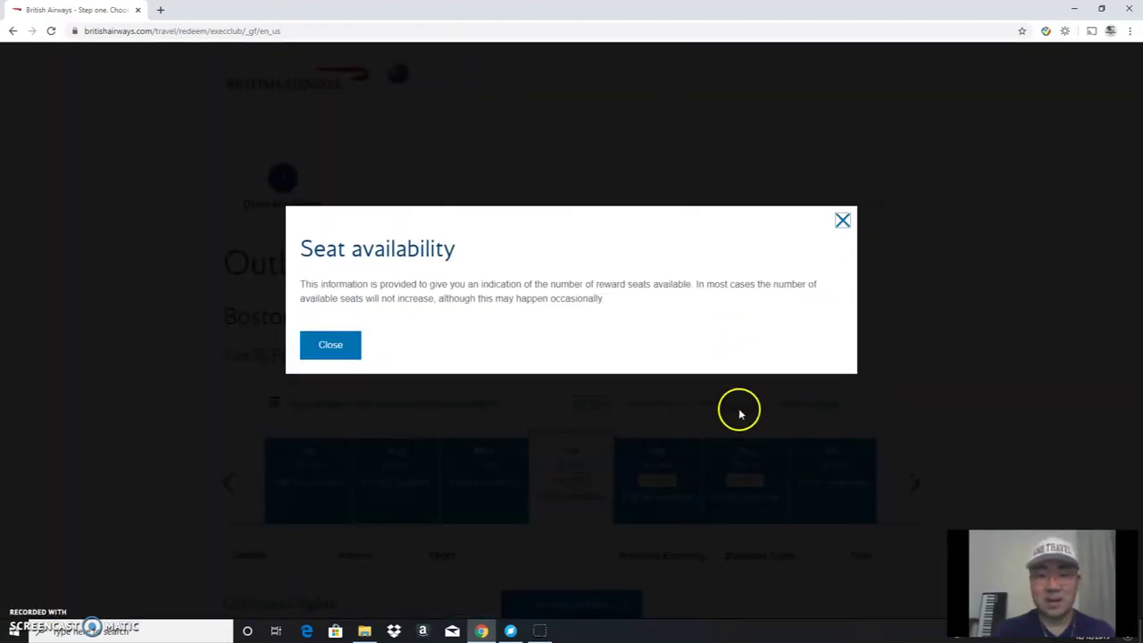
left_click(327, 346)
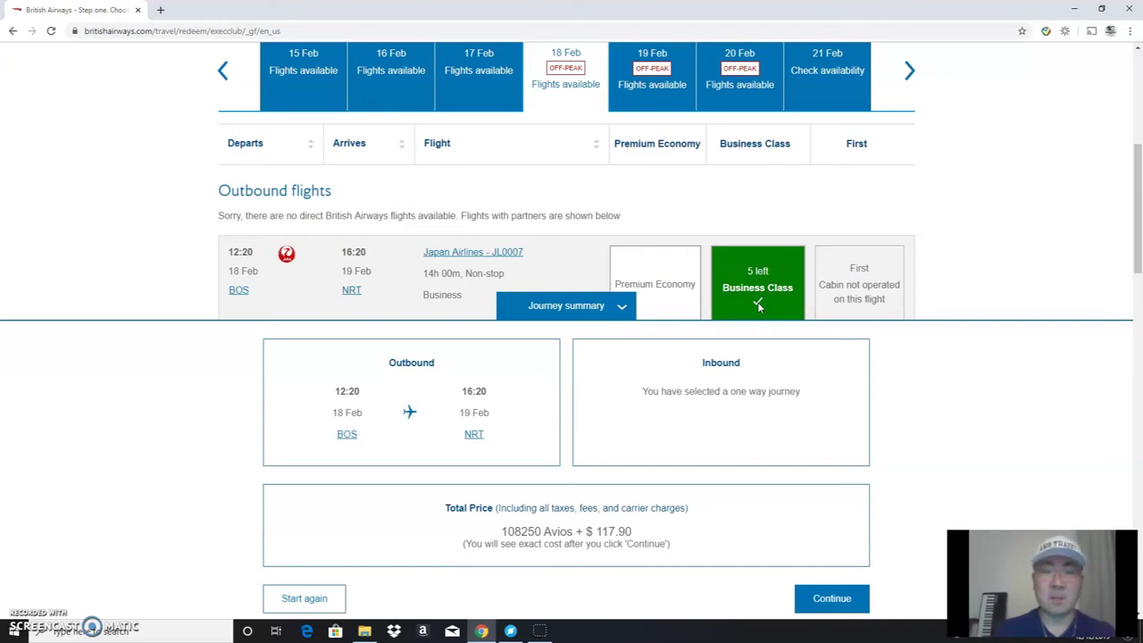
left_click(759, 307)
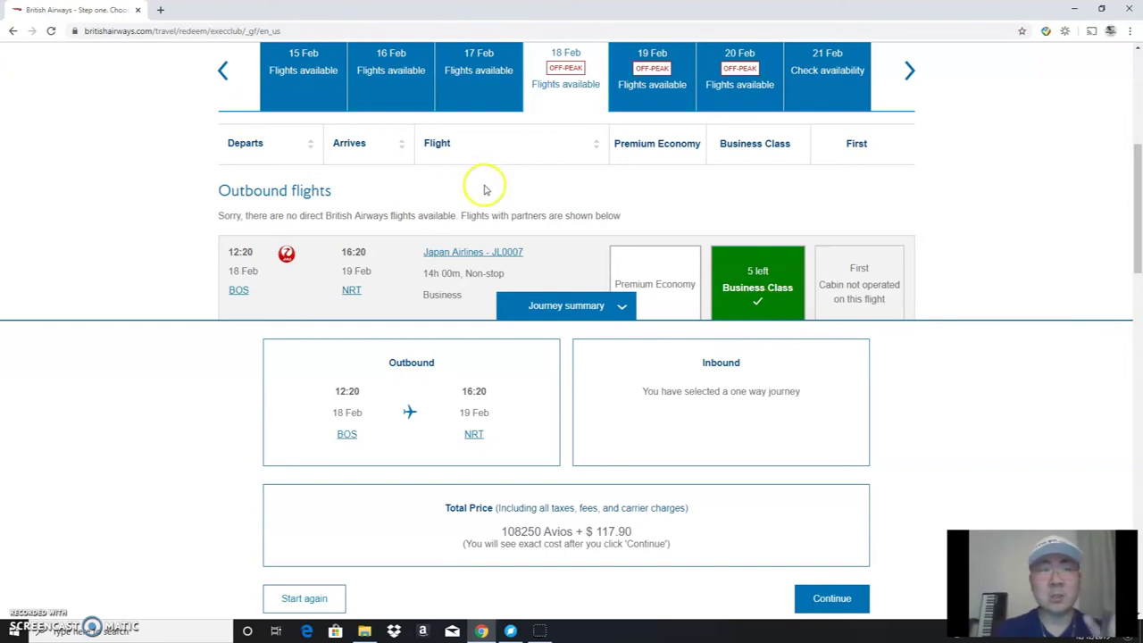
Search Google for "aadvantage number" in a new tab, open the AAdvantage customer service page and highlight its U.S. and Canada account service phone number.
left_click(160, 9)
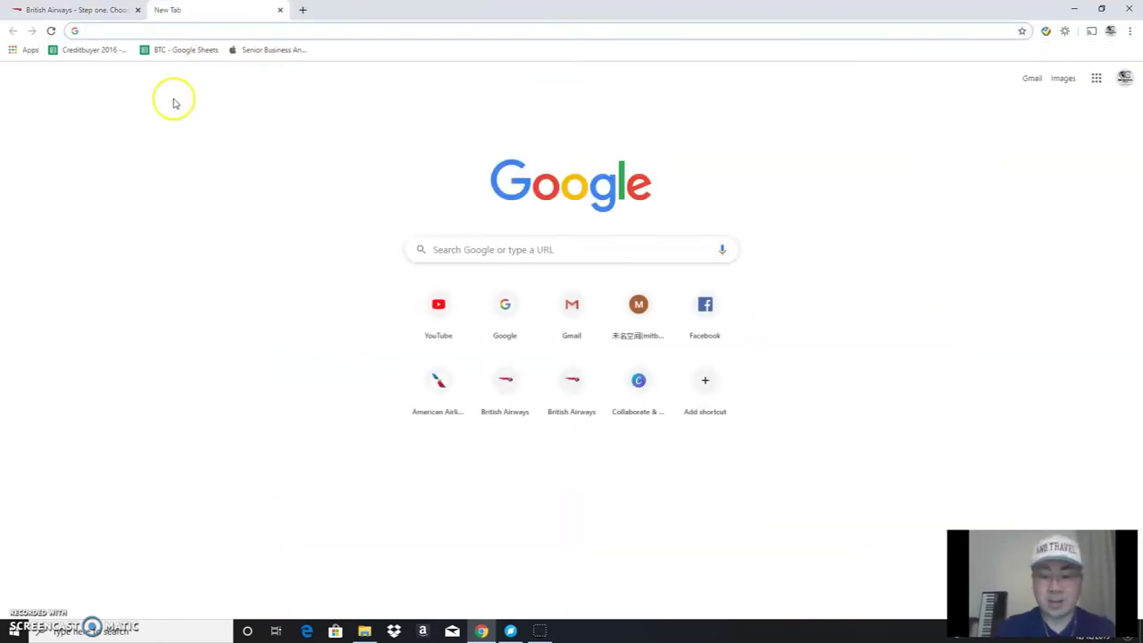
type("w")
key("BackSpace")
key("BackSpace")
type("aadvantage number")
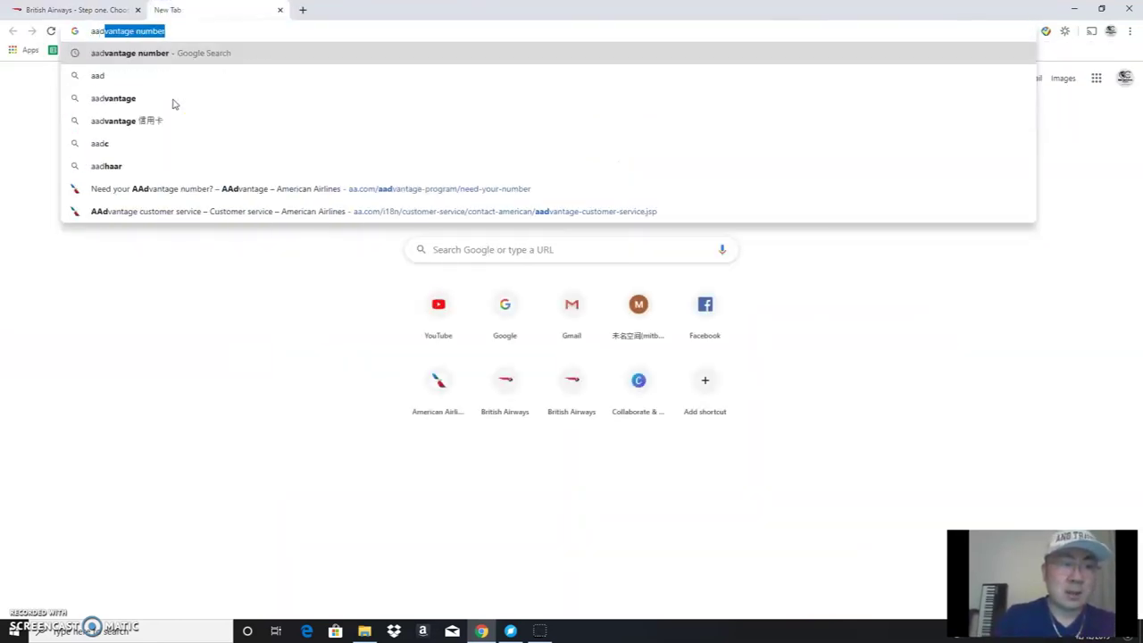
key("Return")
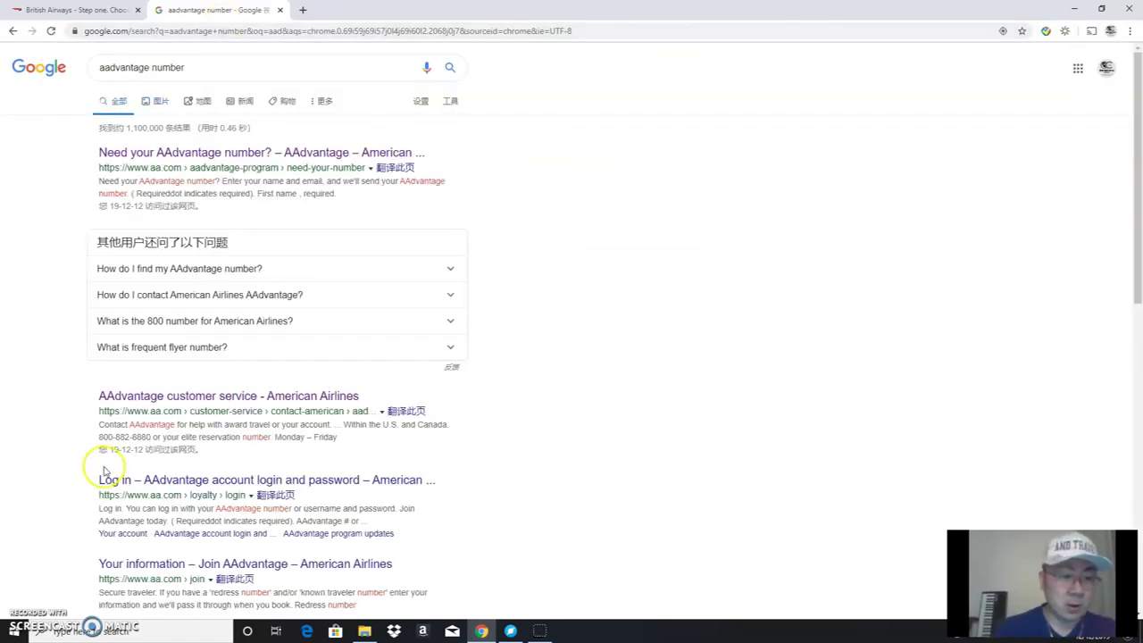
left_click(165, 398)
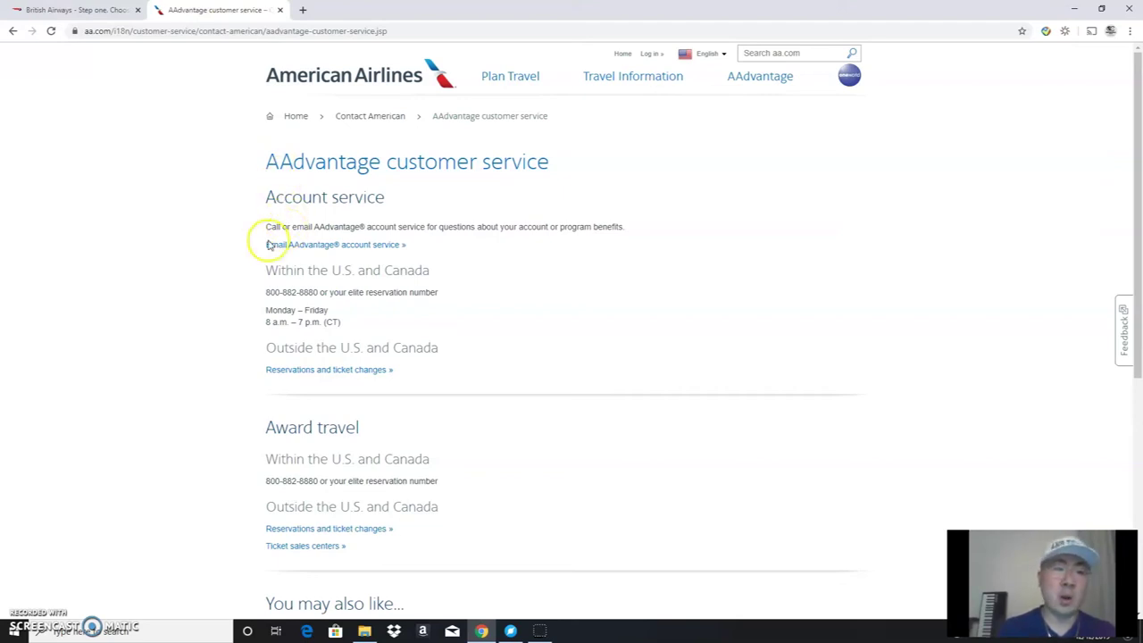
left_click_drag(267, 293, 320, 294)
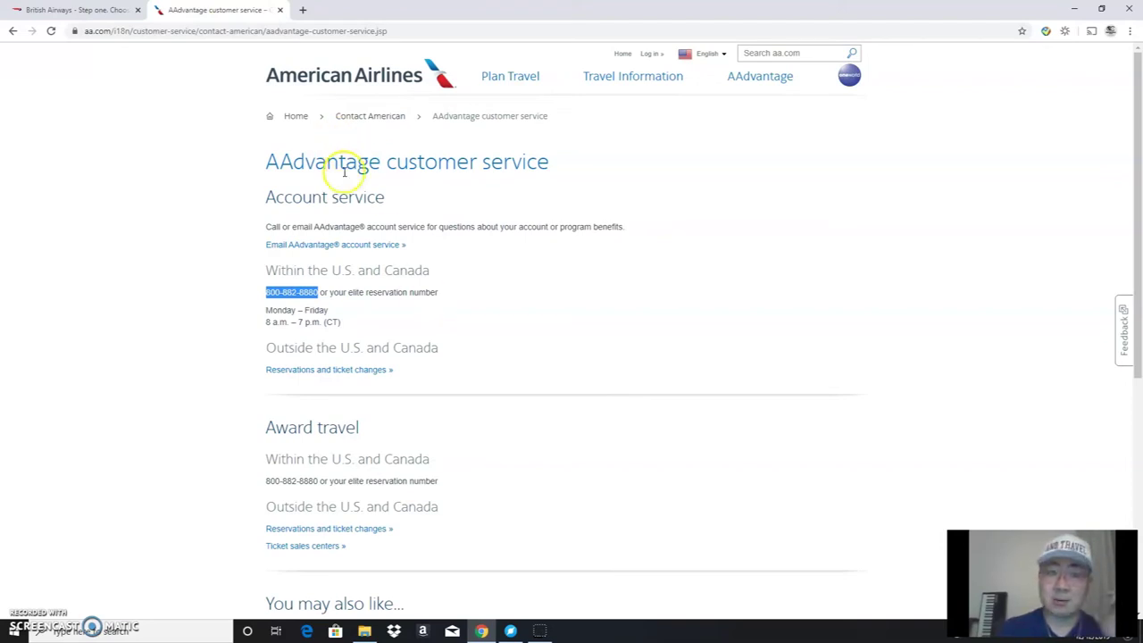
Open the Expedia website in another new tab and switch to its flight search.
left_click(303, 10)
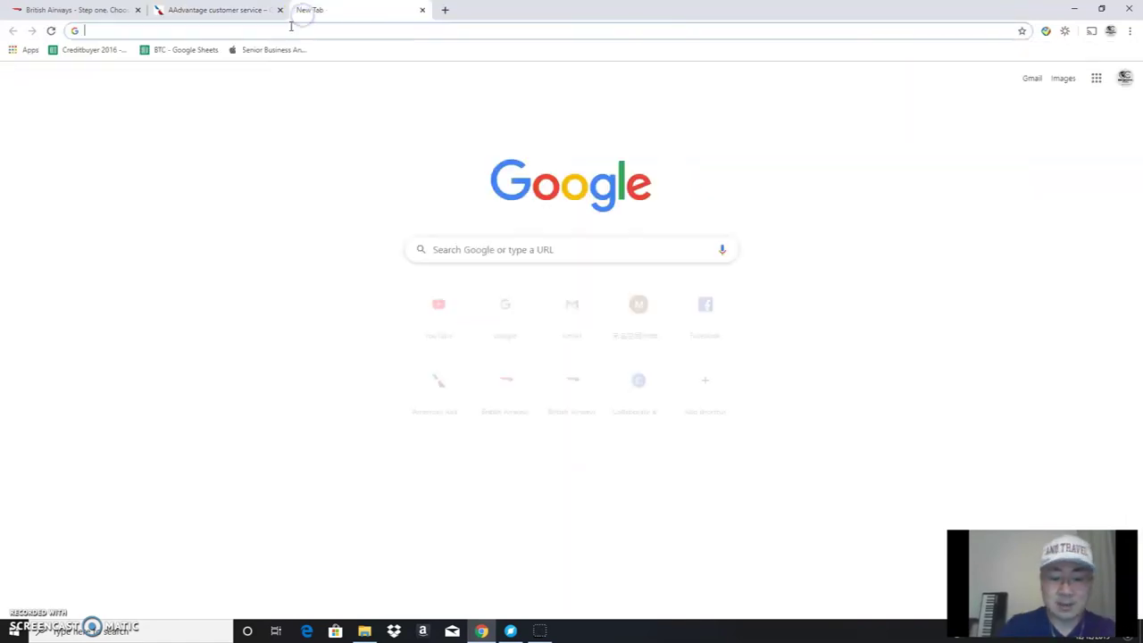
type("www.e")
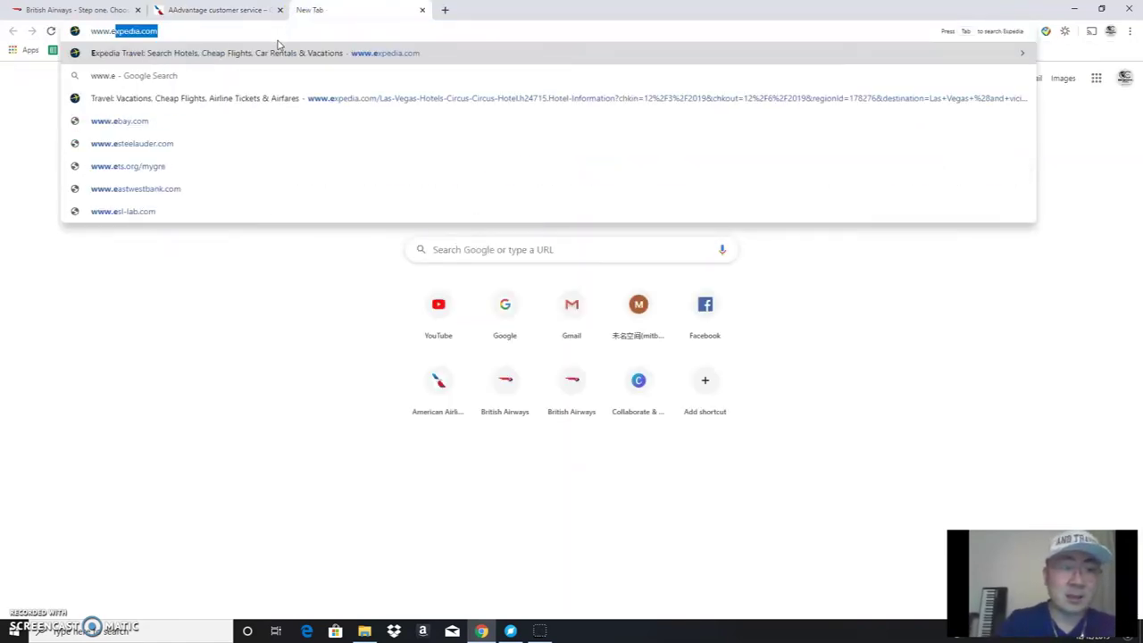
key("BackSpace")
type("x")
key("Return")
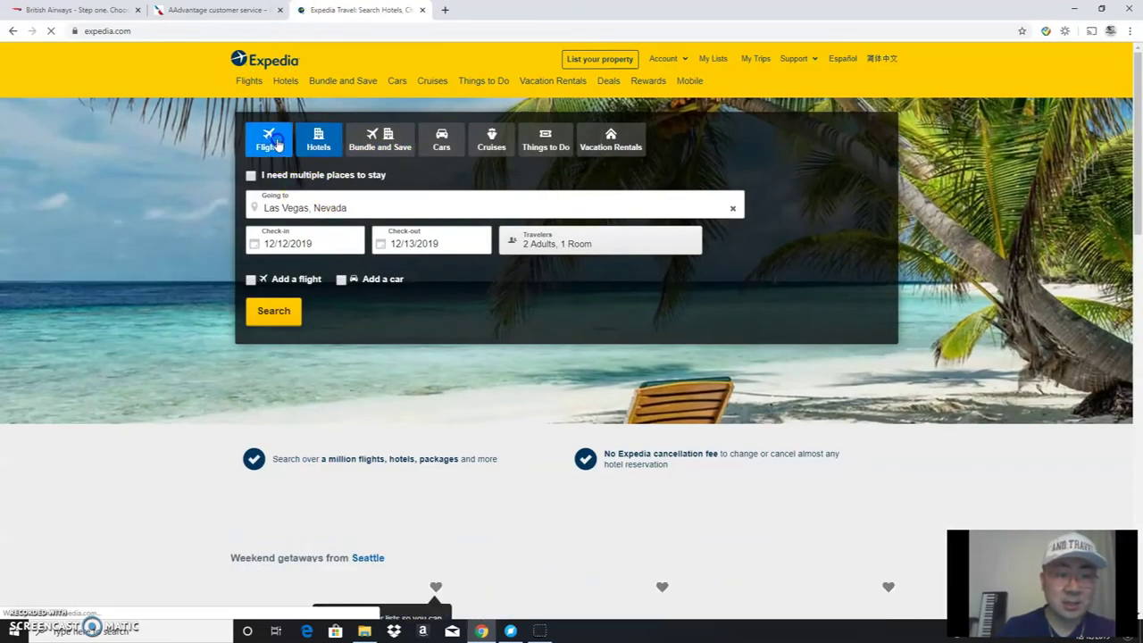
left_click(269, 140)
Enter Boston (BOS-All Airports) as the origin and Tokyo (NRT-Narita Intl.) as the destination.
left_click(309, 218)
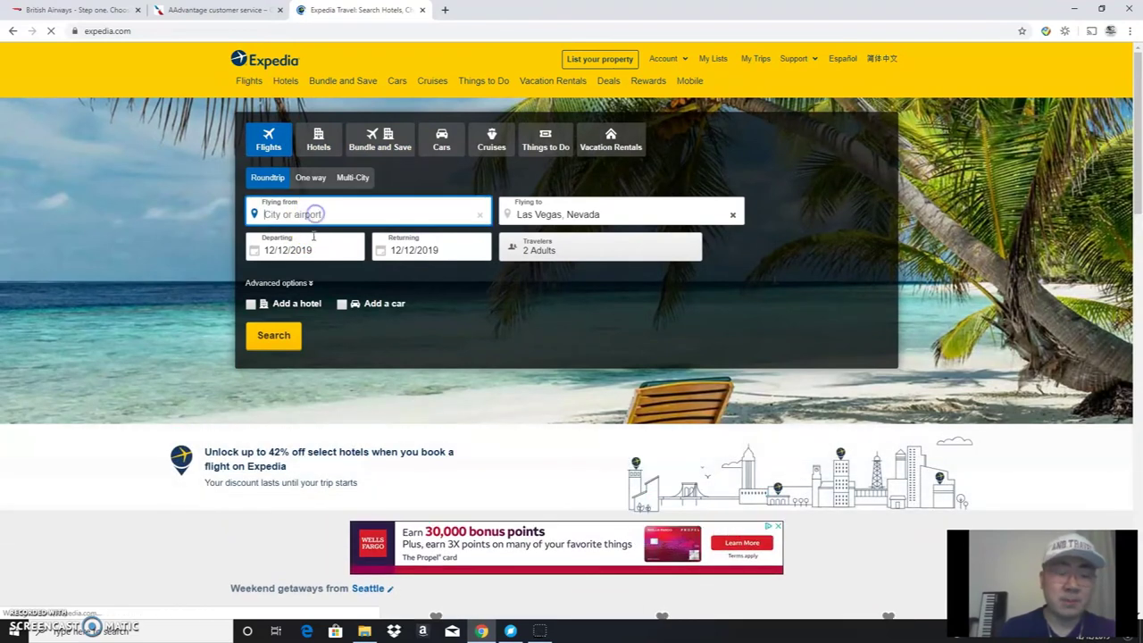
type("bos")
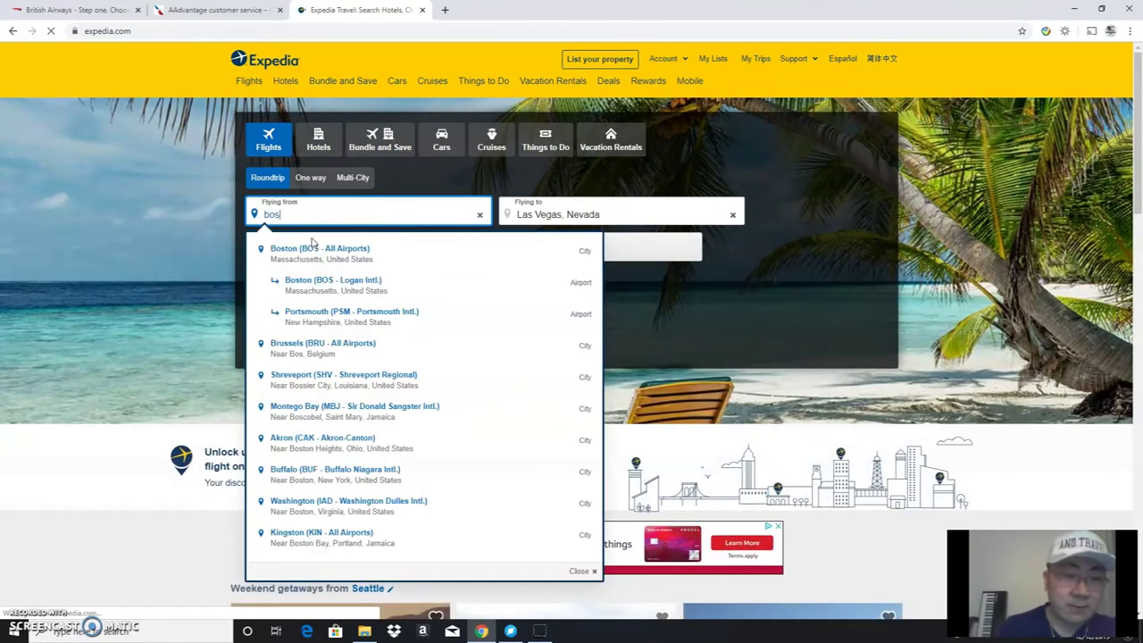
left_click(293, 252)
left_click(528, 213)
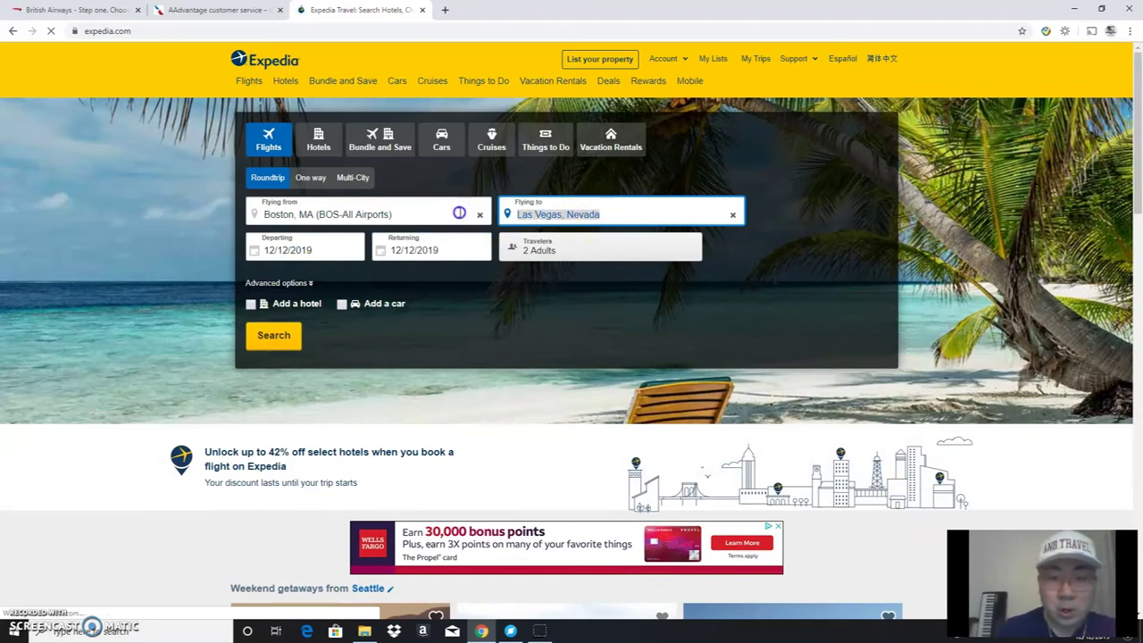
type("nrt")
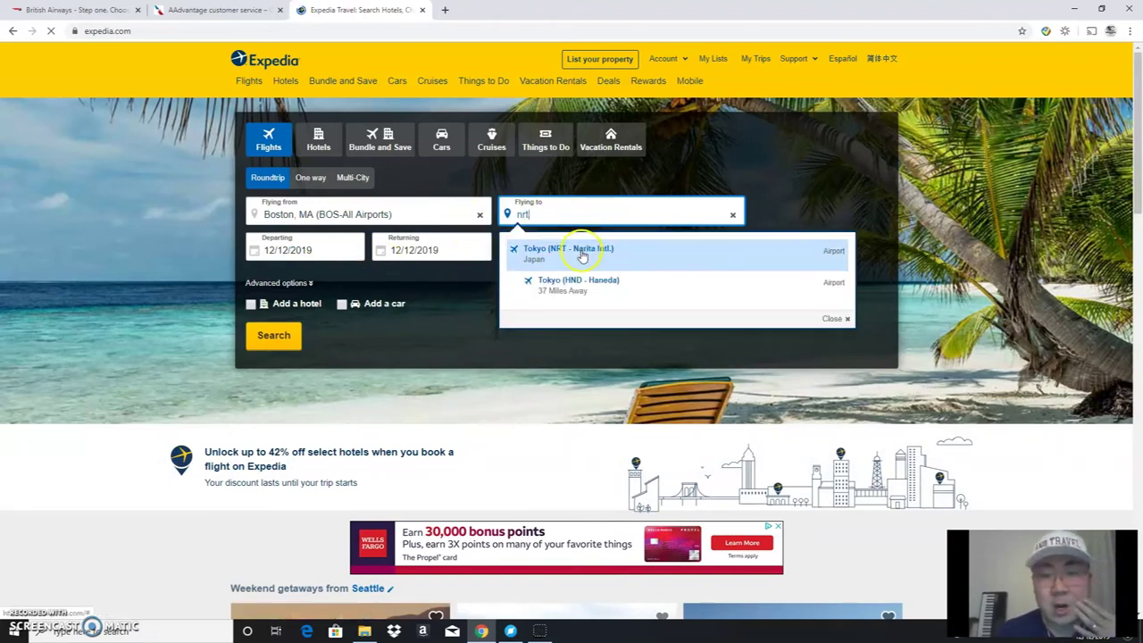
left_click(579, 252)
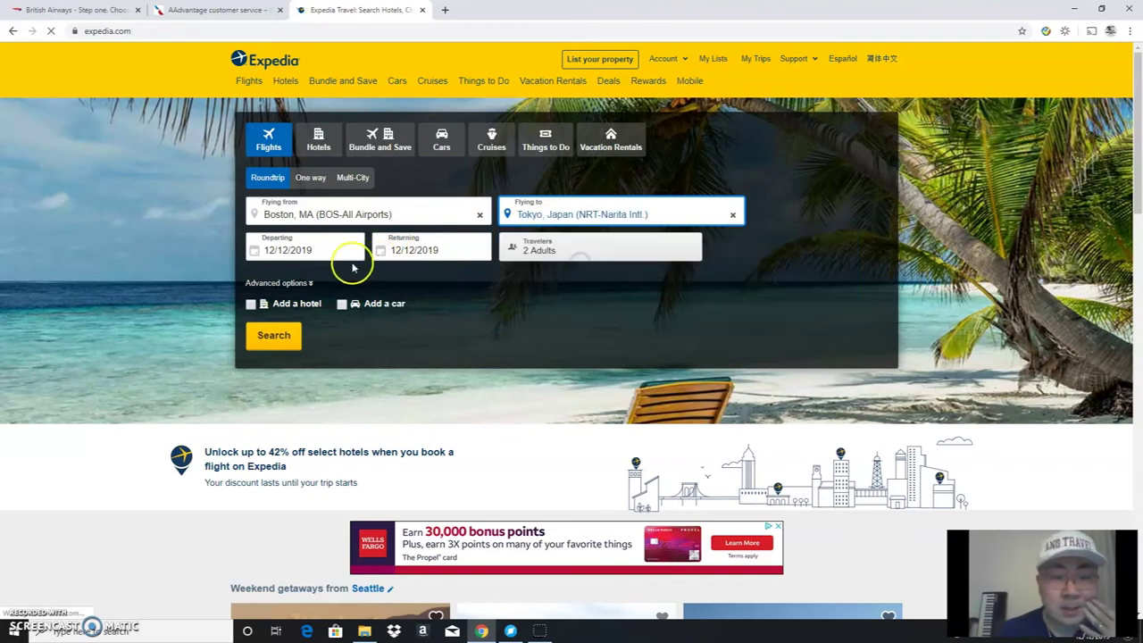
Make the trip one way for 1 adult, departing on 02/18/2020.
left_click(312, 179)
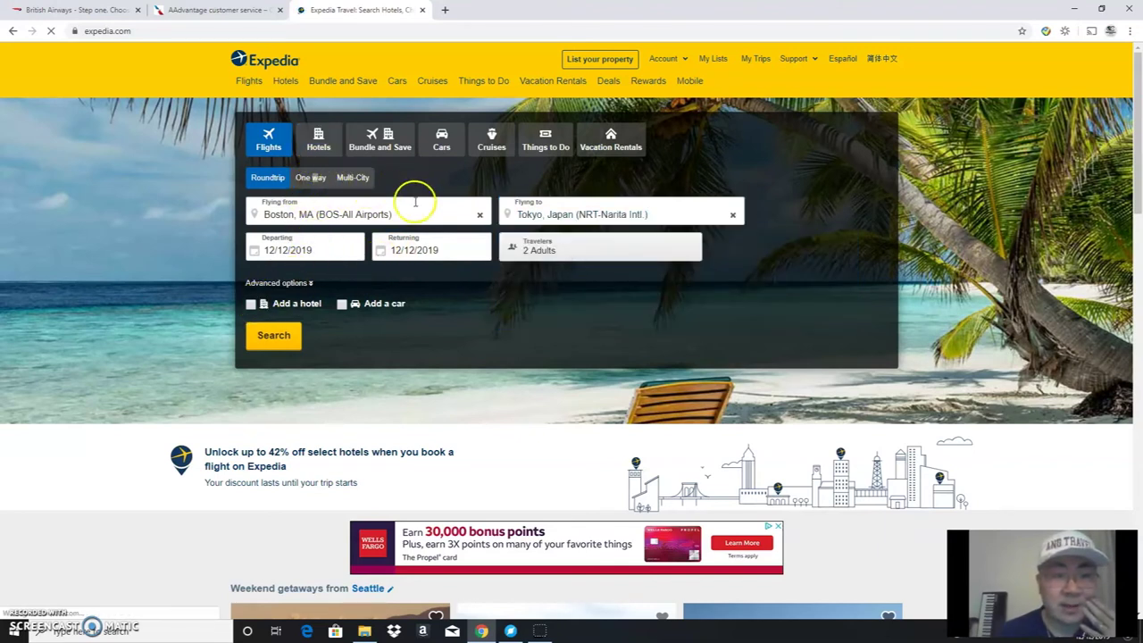
left_click(318, 179)
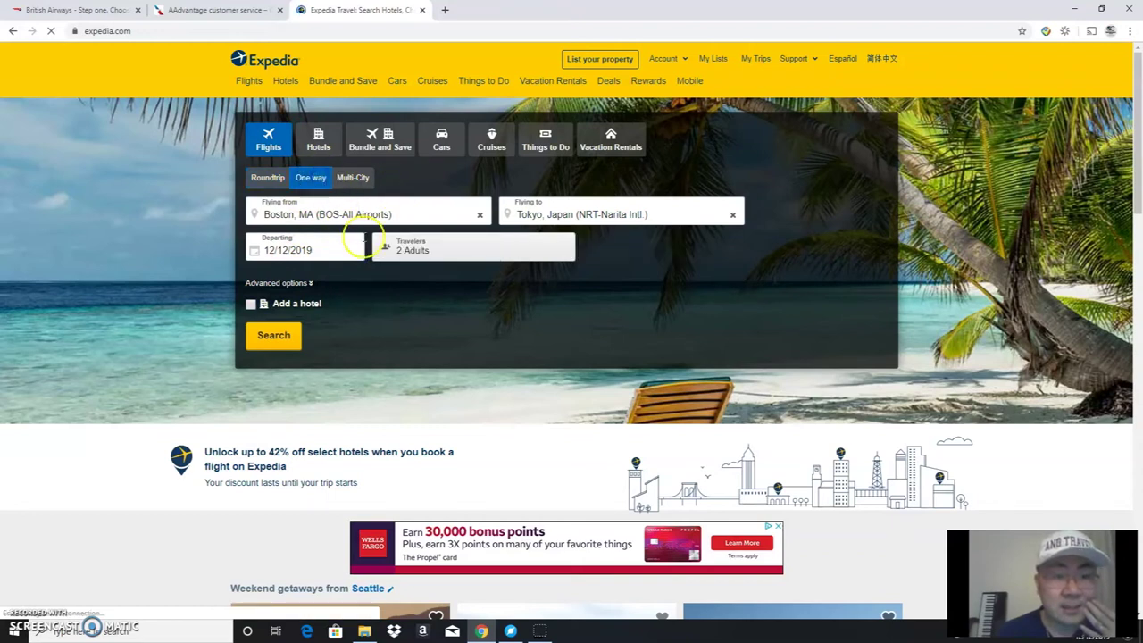
left_click(389, 256)
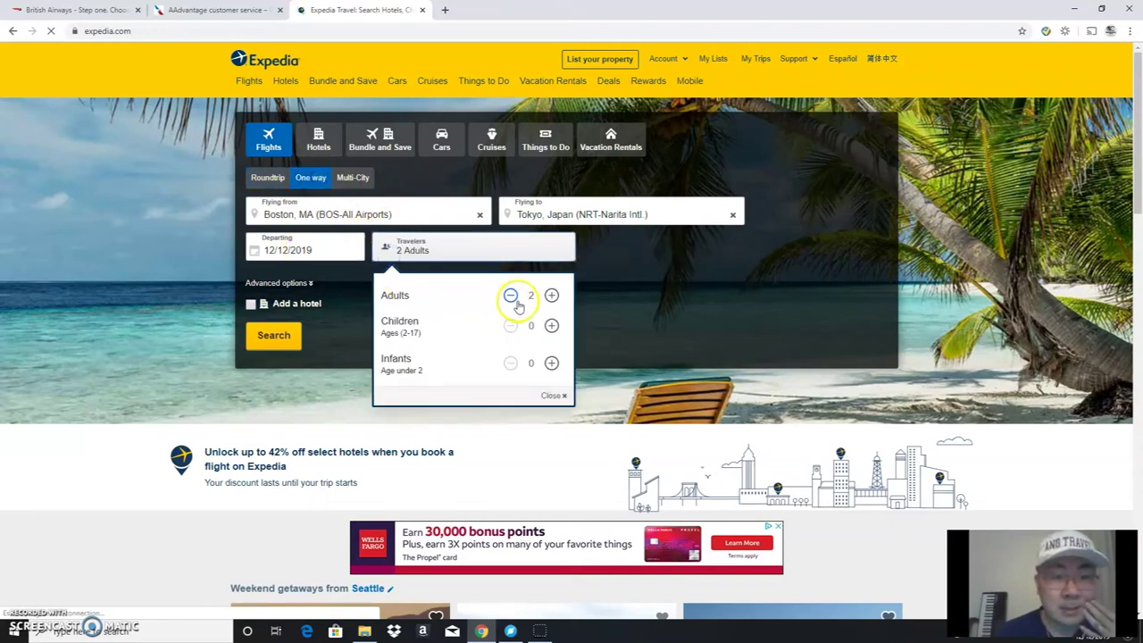
left_click(510, 295)
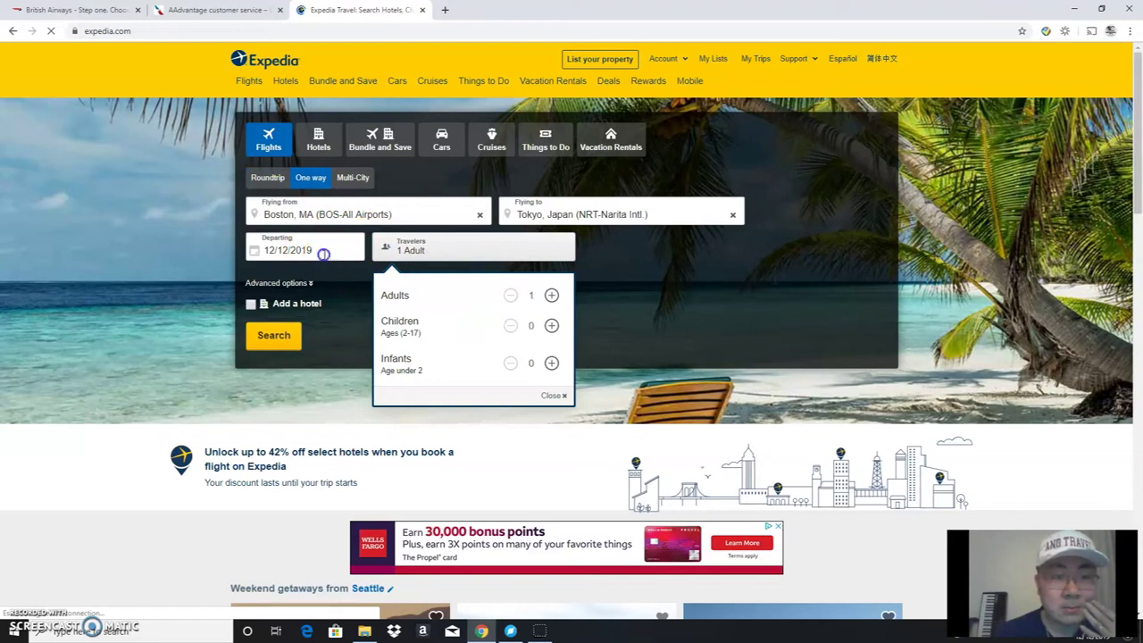
left_click(319, 250)
left_click(792, 312)
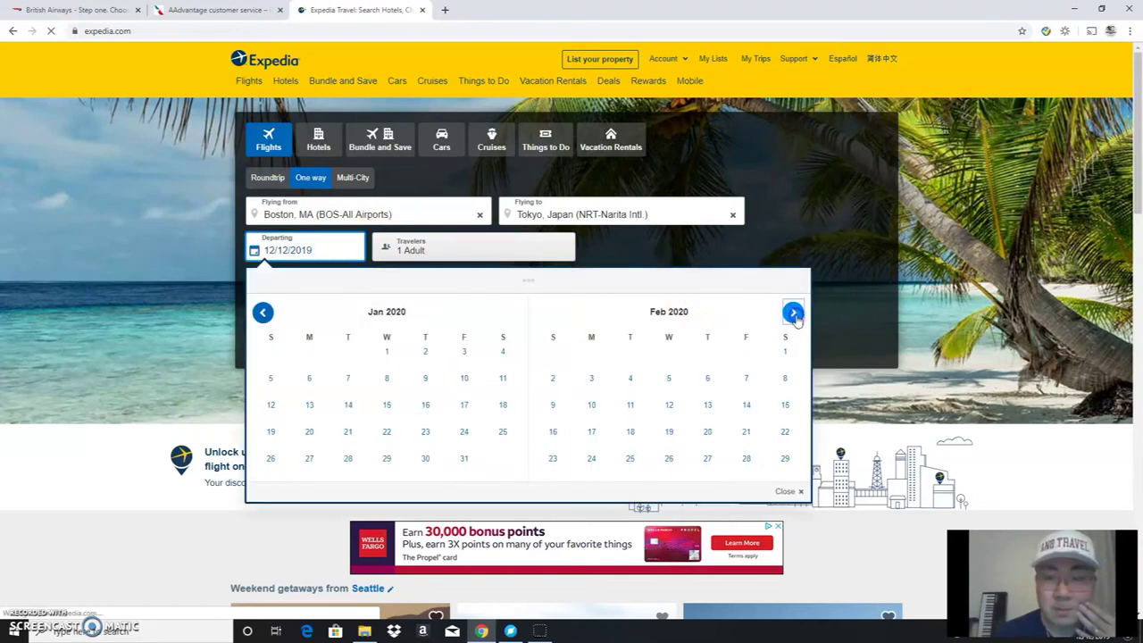
left_click(630, 435)
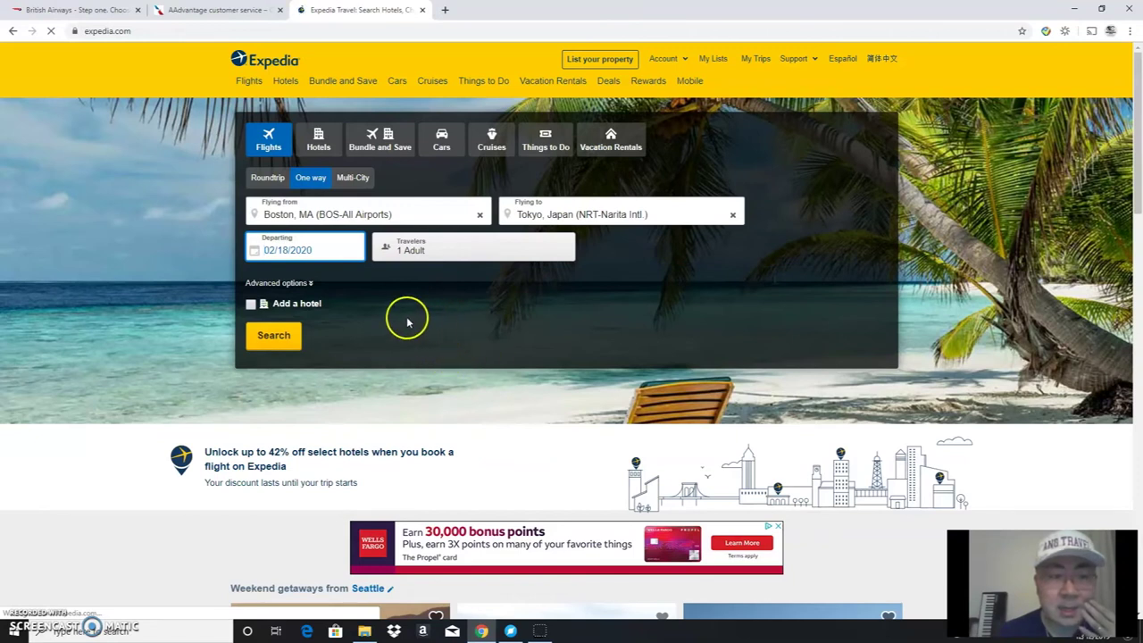
Set the preferred class to Business in the advanced options and search for flights.
left_click(295, 284)
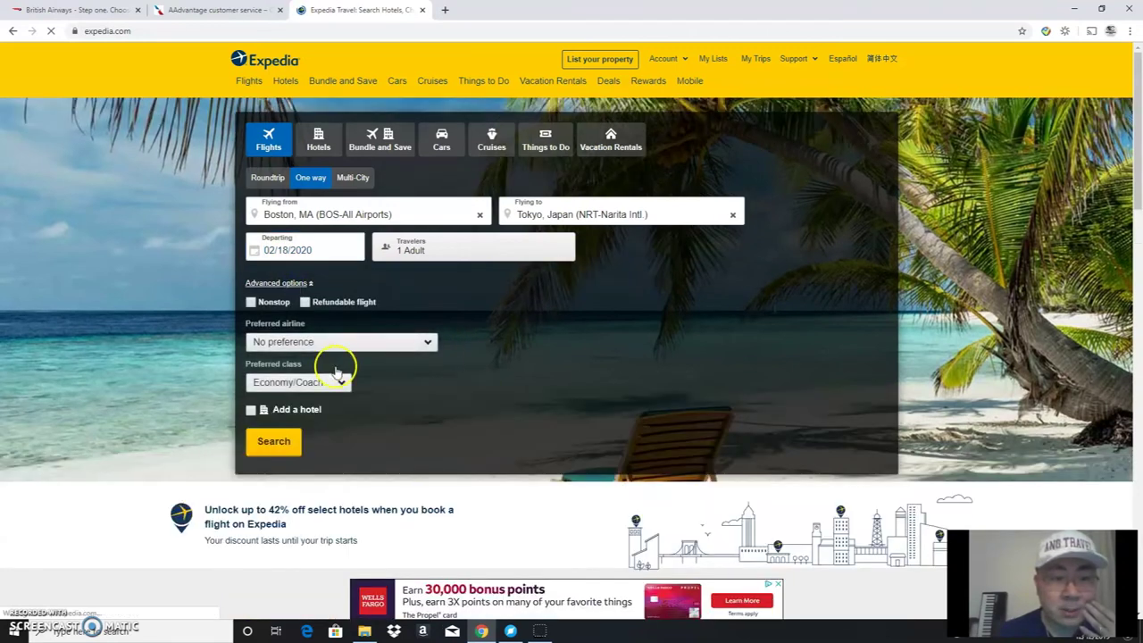
left_click(327, 382)
left_click(275, 410)
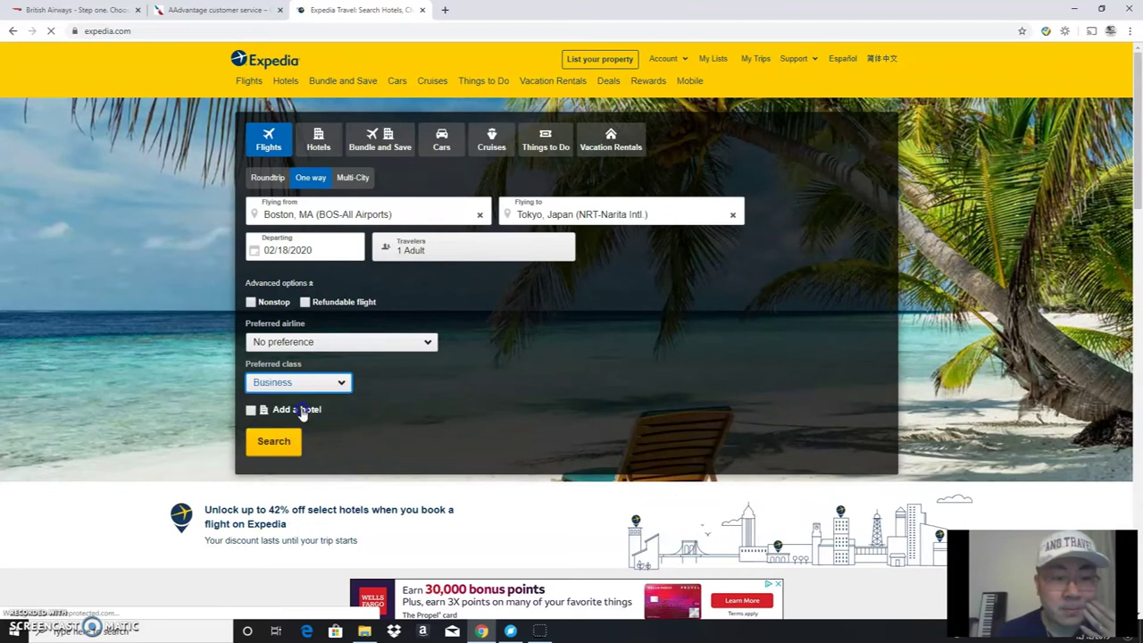
left_click(274, 442)
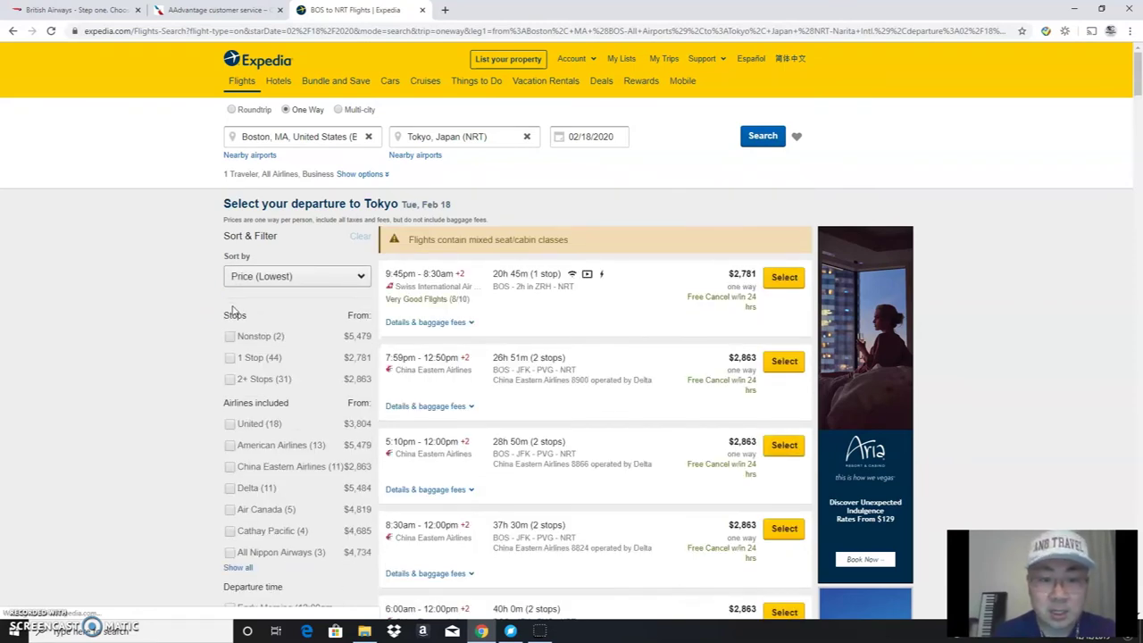
Filter the results to nonstop flights and expand the Japan Airlines flight's details and baggage fees.
scroll(232, 308, "down", 1)
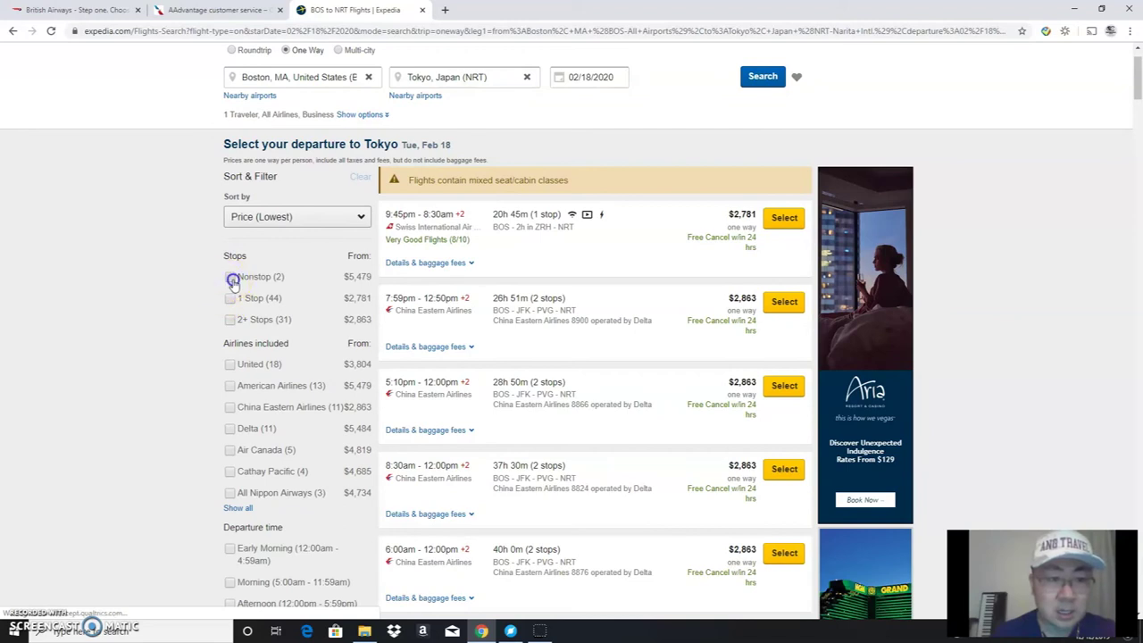
left_click(232, 279)
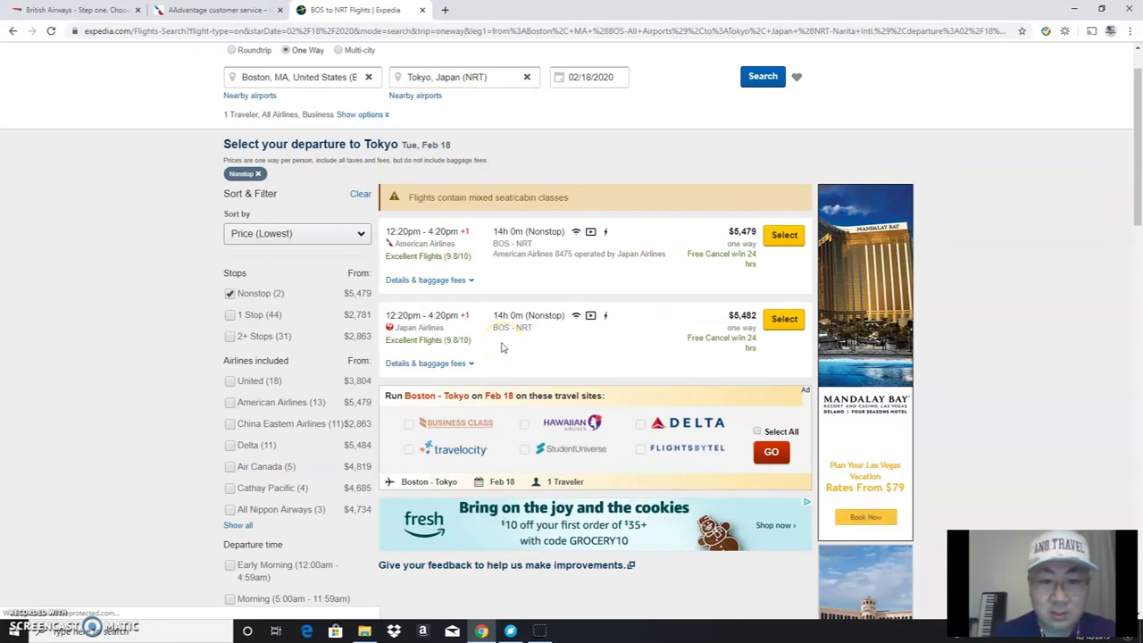
left_click(452, 366)
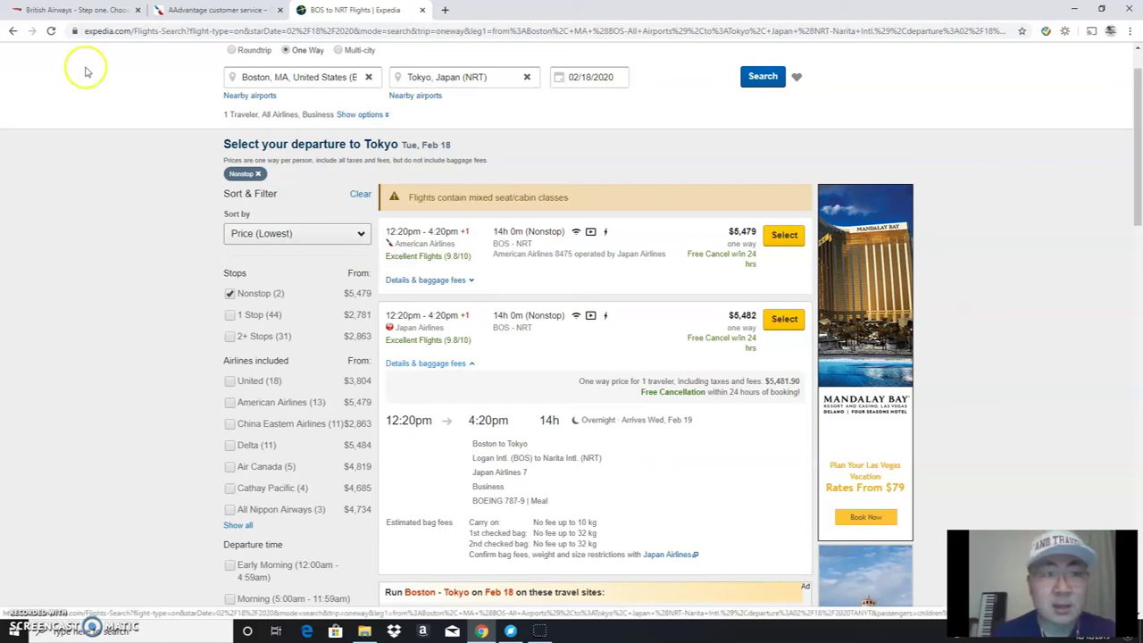
Compare the times and price of the British Airways Avios journey with the Japan Airlines cash fare on Expedia.
left_click(63, 9)
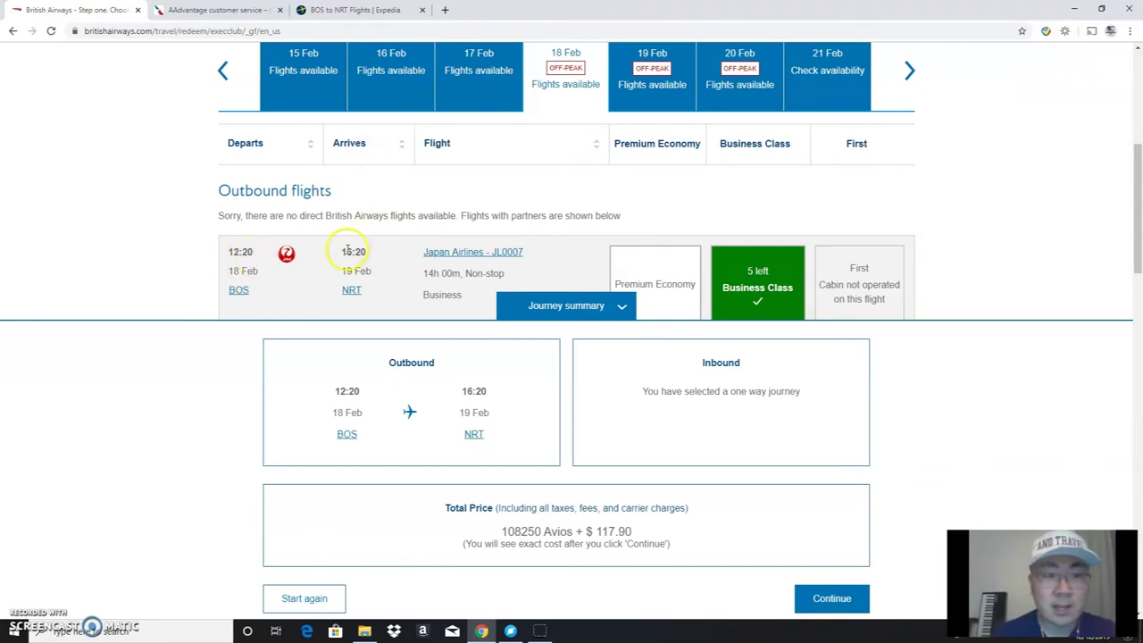
key("ctrl+shift+Tab")
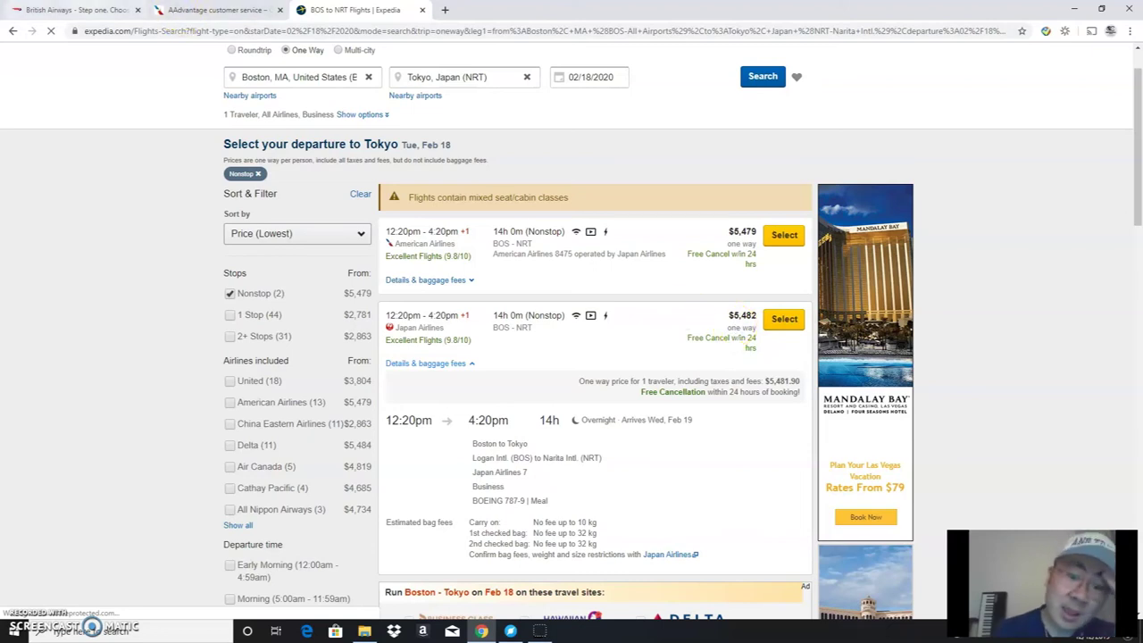
left_click(76, 10)
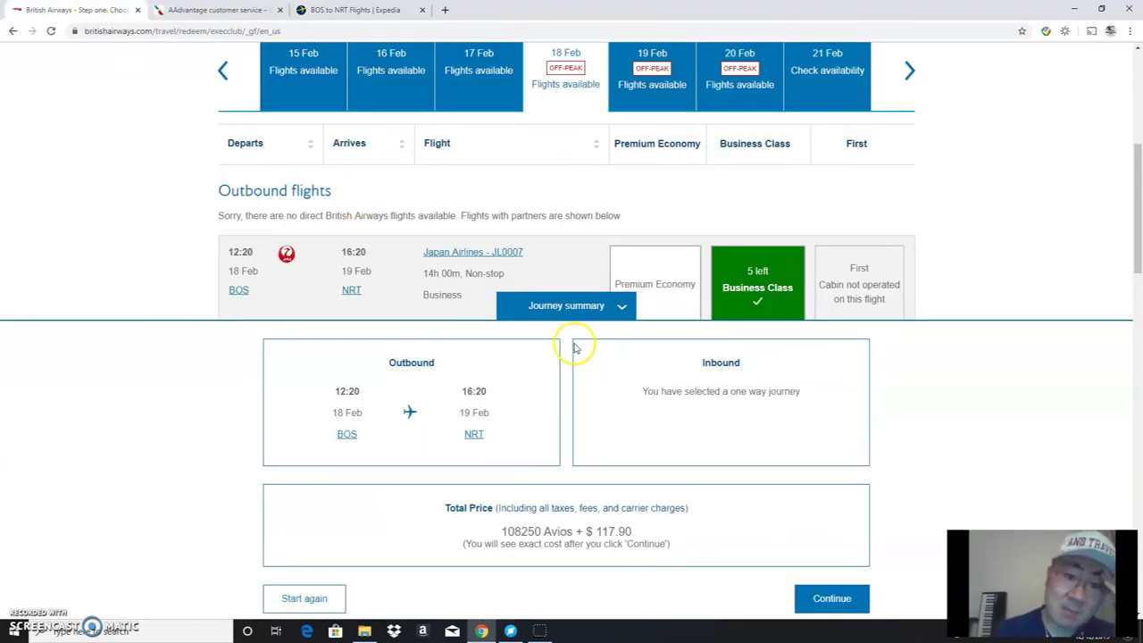
scroll(574, 345, "up", 1)
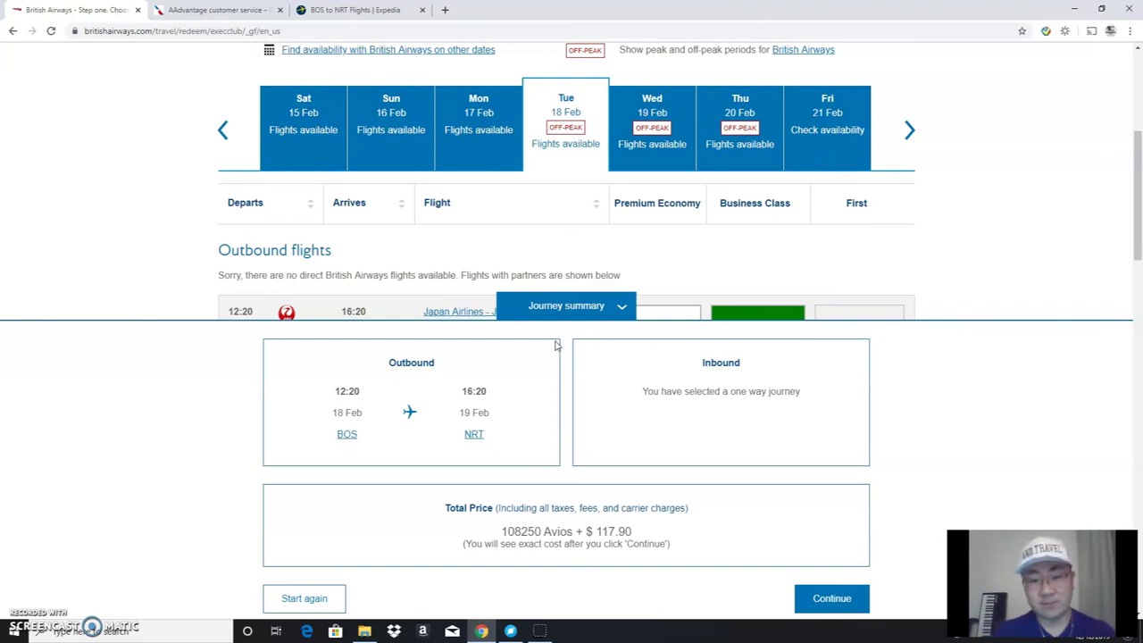
scroll(556, 345, "up", 1)
scroll(536, 295, "down", 1)
left_click(350, 9)
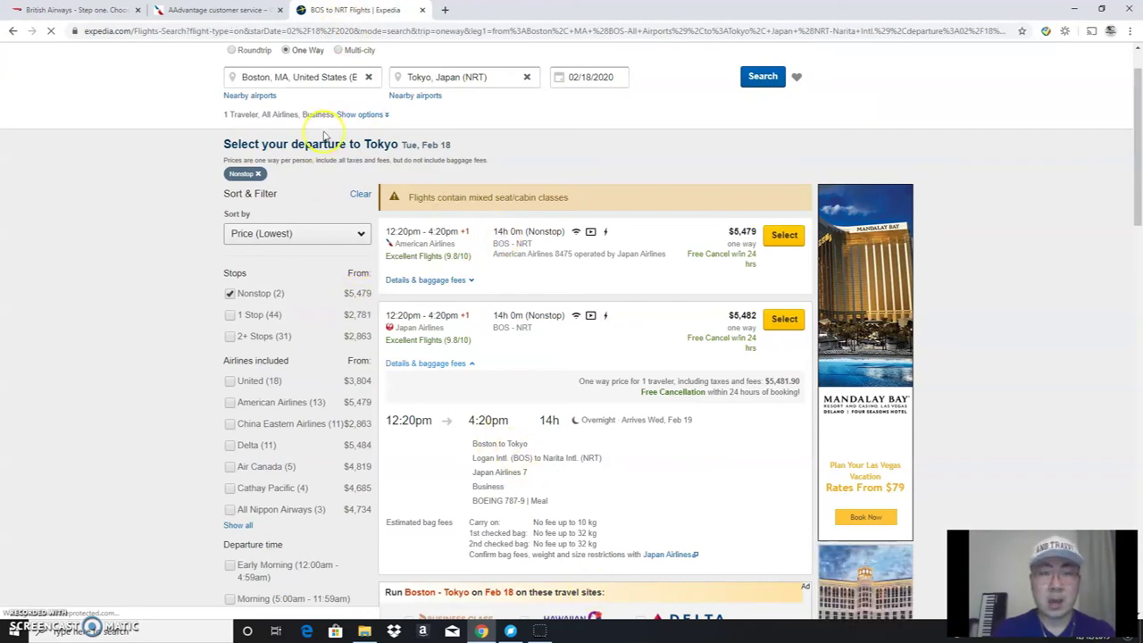
Search Google for "citi aadvantage" in a new tab and open the Citi / AAdvantage Cards sponsored result.
left_click(451, 11)
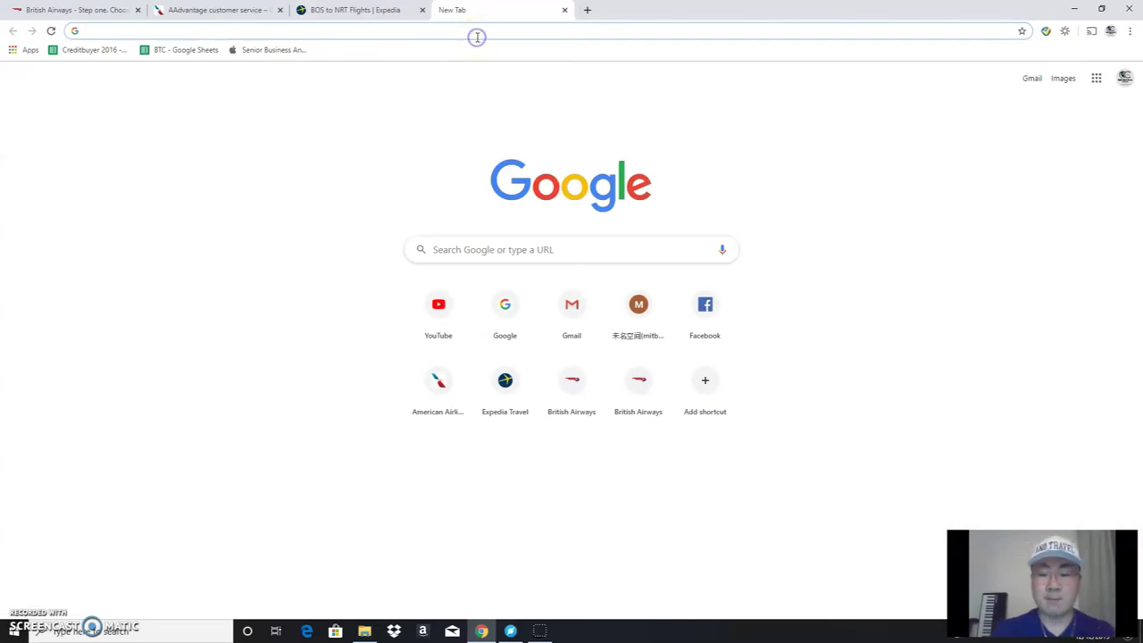
left_click(370, 10)
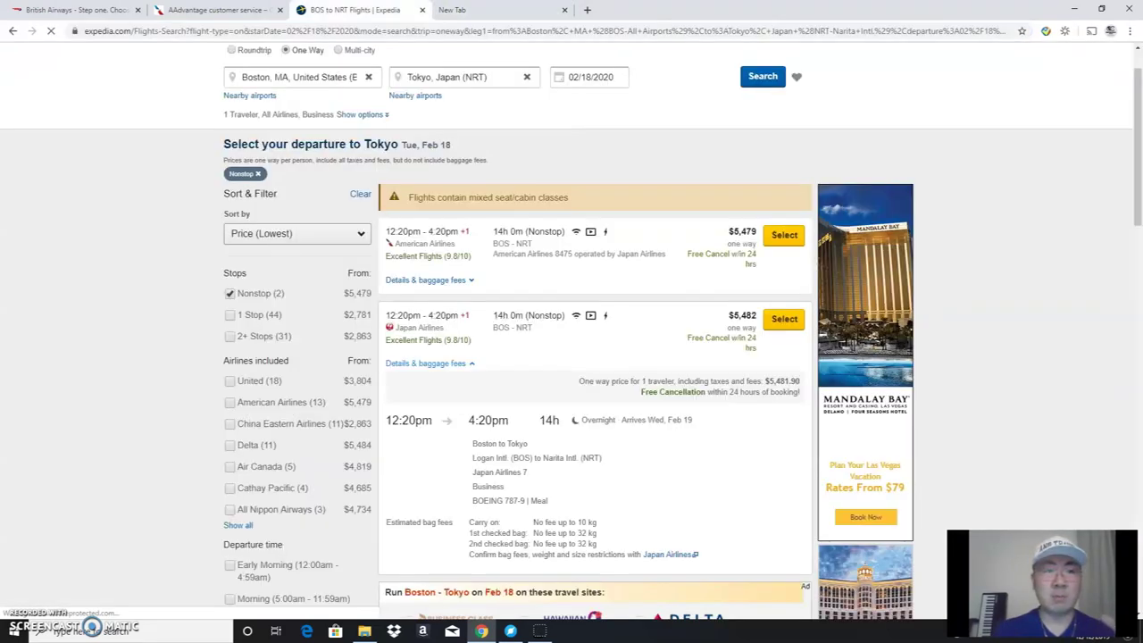
left_click(457, 10)
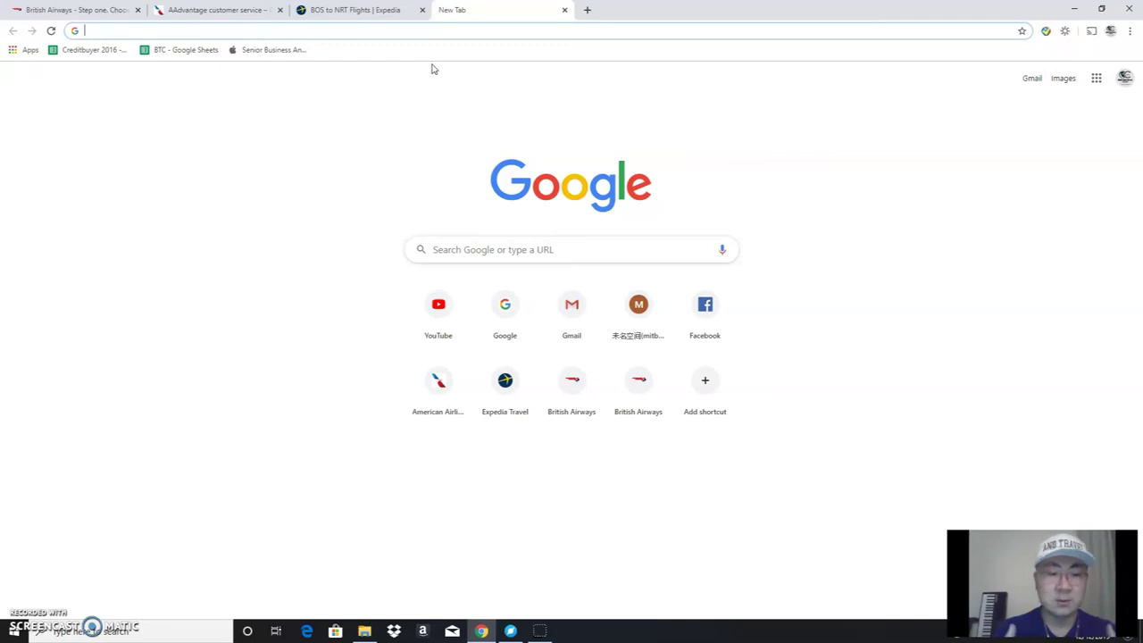
type("citi")
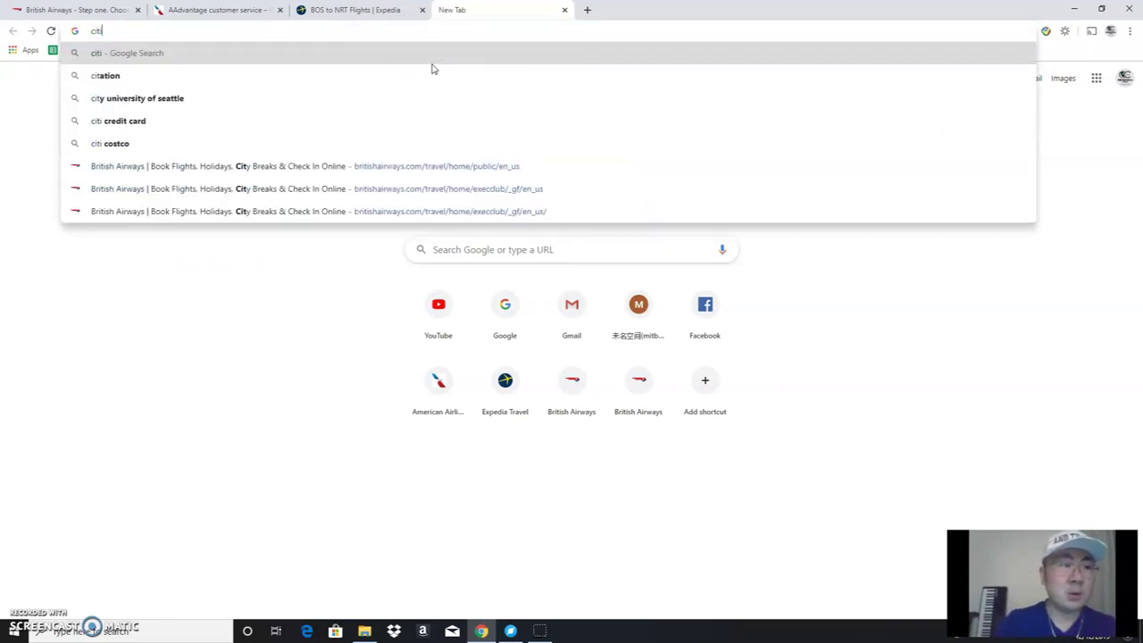
type(" aad")
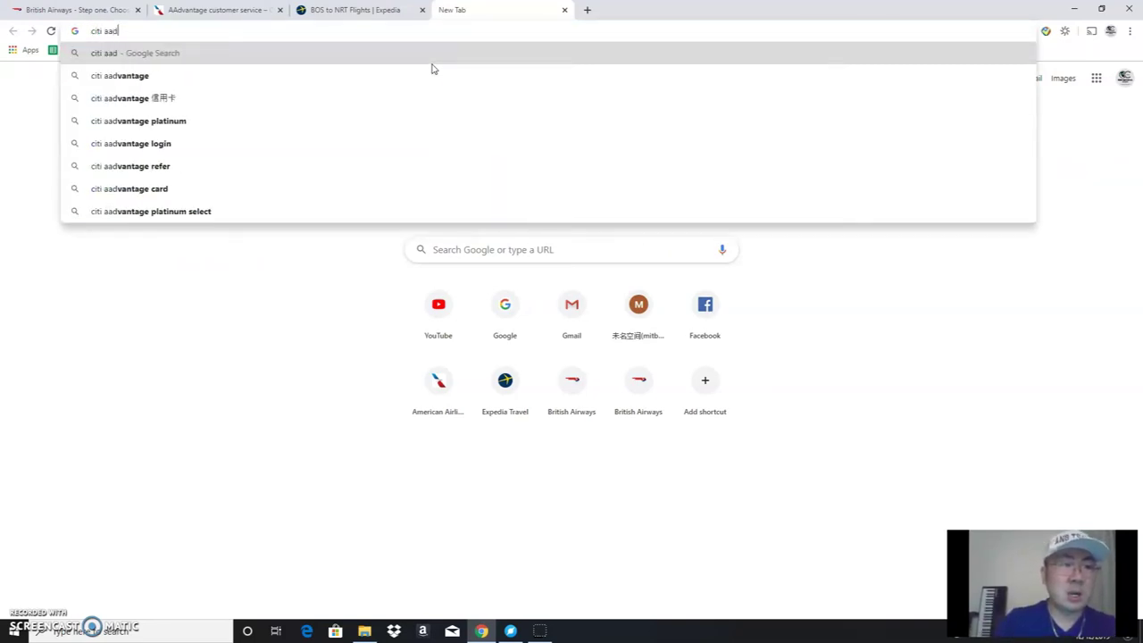
left_click(431, 70)
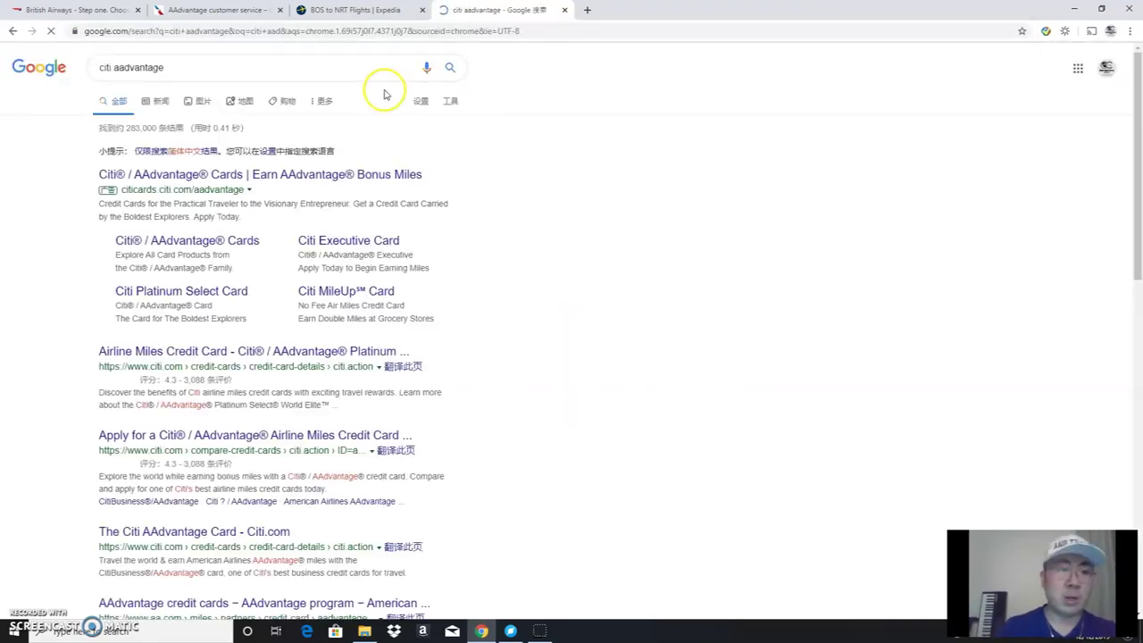
left_click(291, 181)
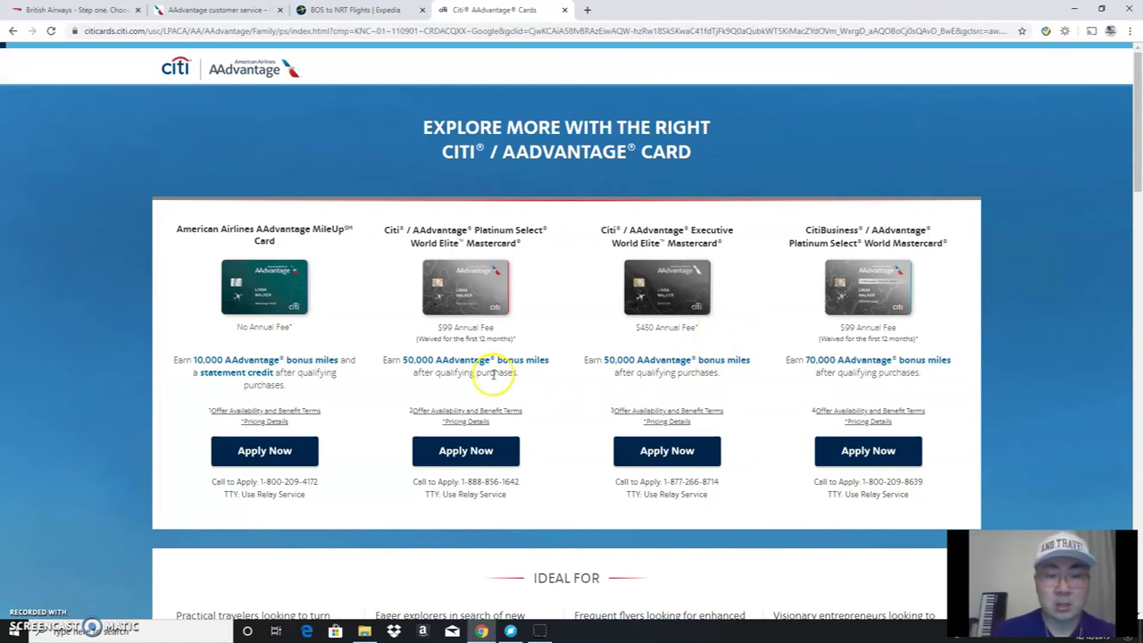
Compare the annual fees and bonus miles of the Citi / AAdvantage cards, especially the CitiBusiness / AAdvantage Platinum Select card's offer.
scroll(500, 344, "down", 2)
scroll(429, 348, "up", 2)
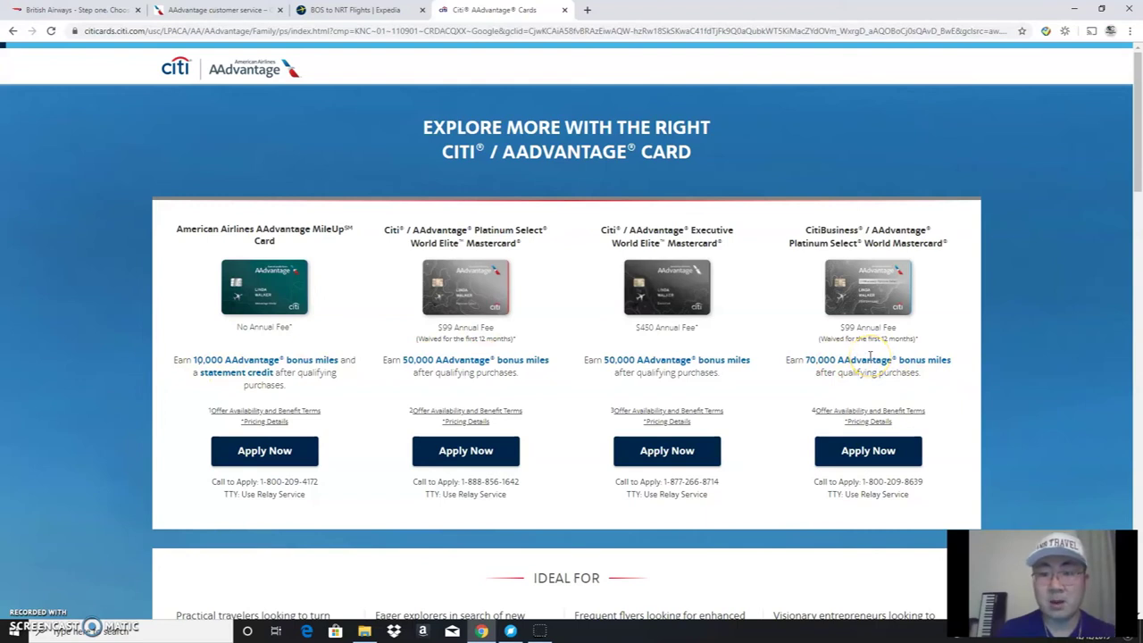
left_click(778, 324)
left_click(845, 360)
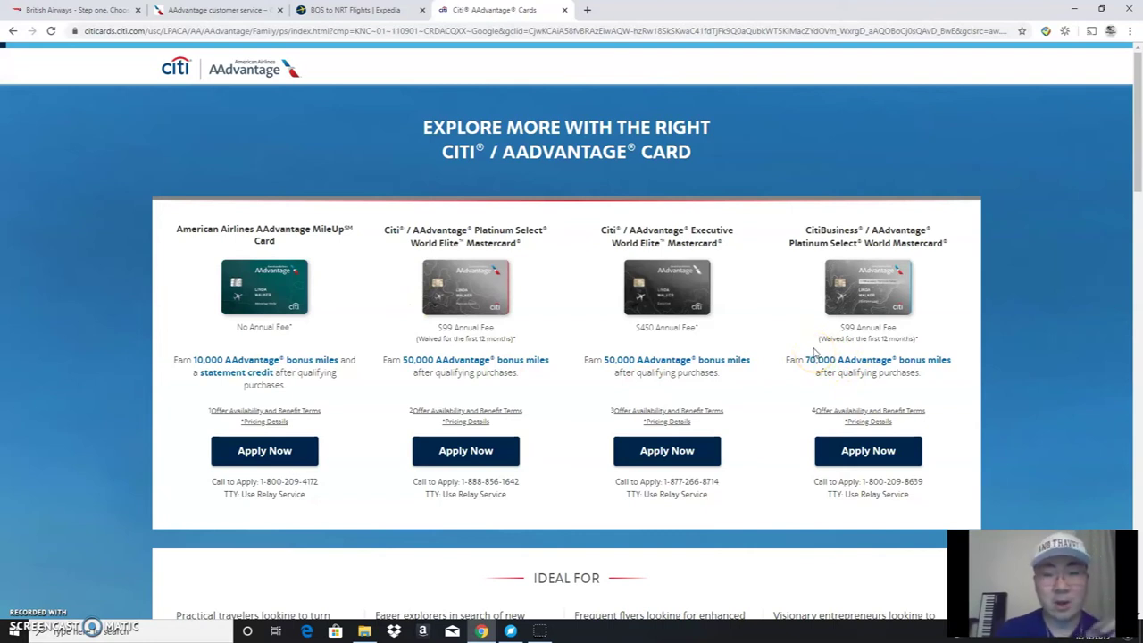
left_click(813, 352)
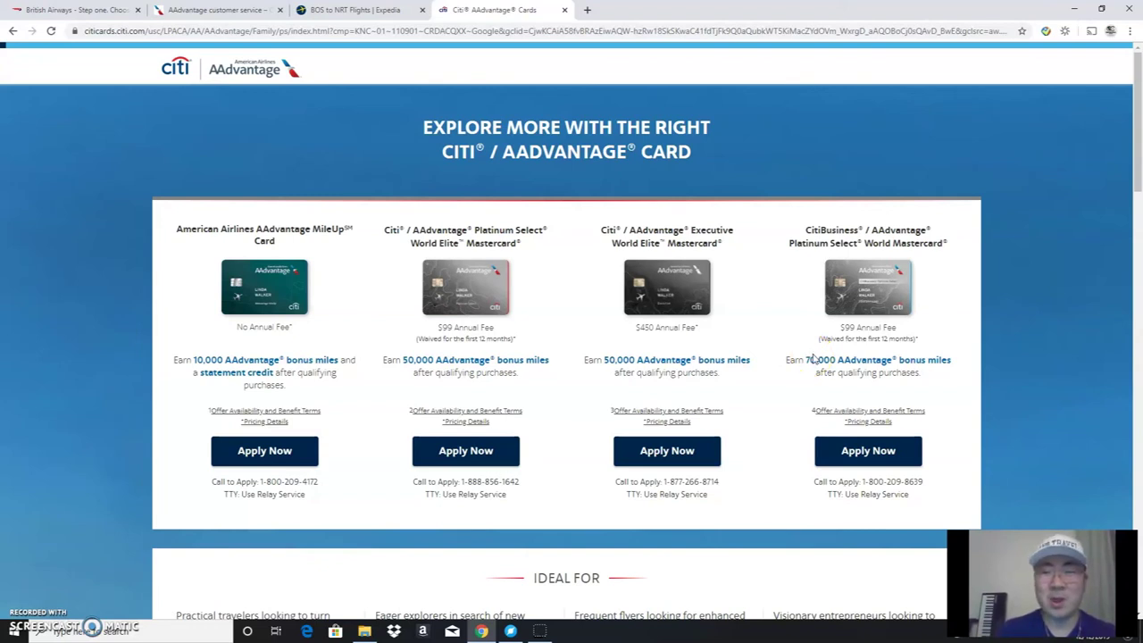
left_click(814, 355)
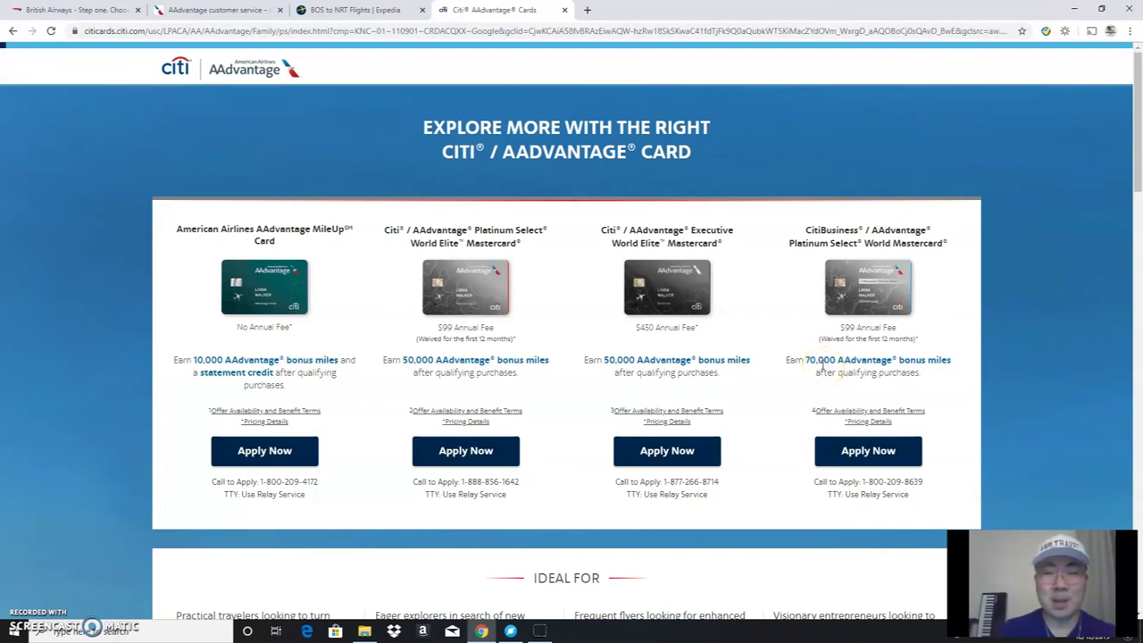
left_click(821, 366)
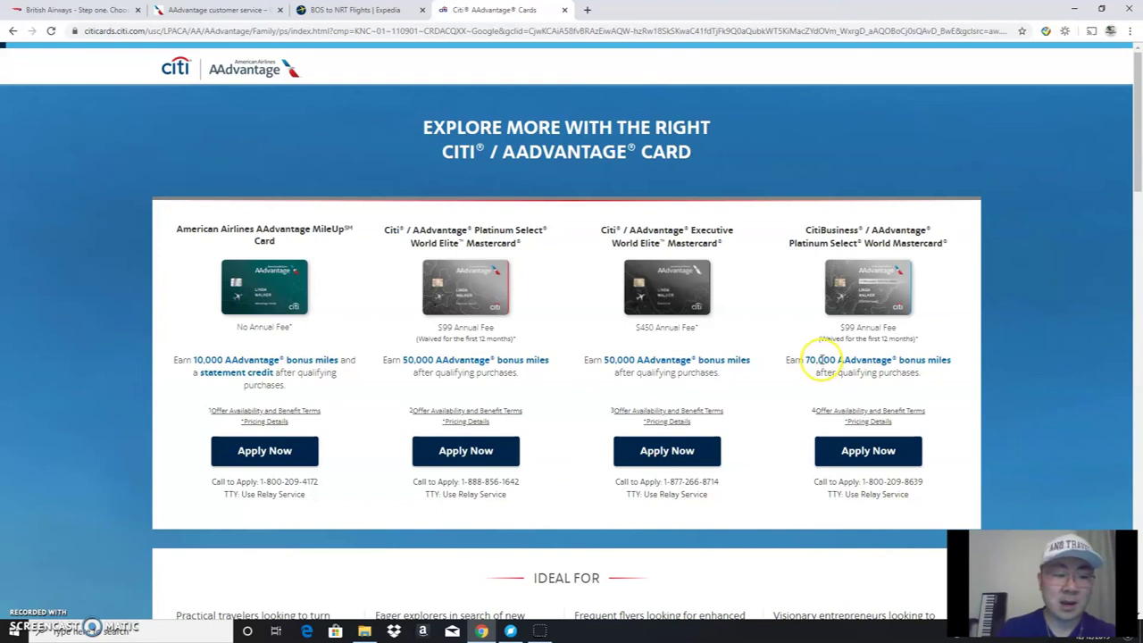